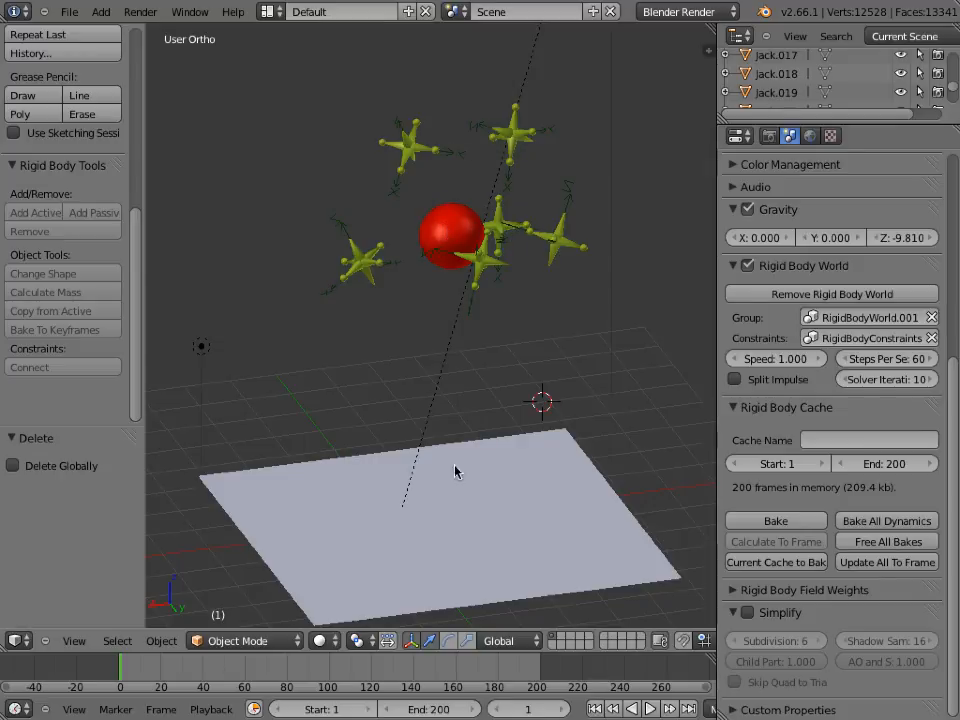
- Examine how the jack nearest the lamp is built by selecting its individual pieces and the attached empty, and deselect everything
scroll(424, 394, up, 4)
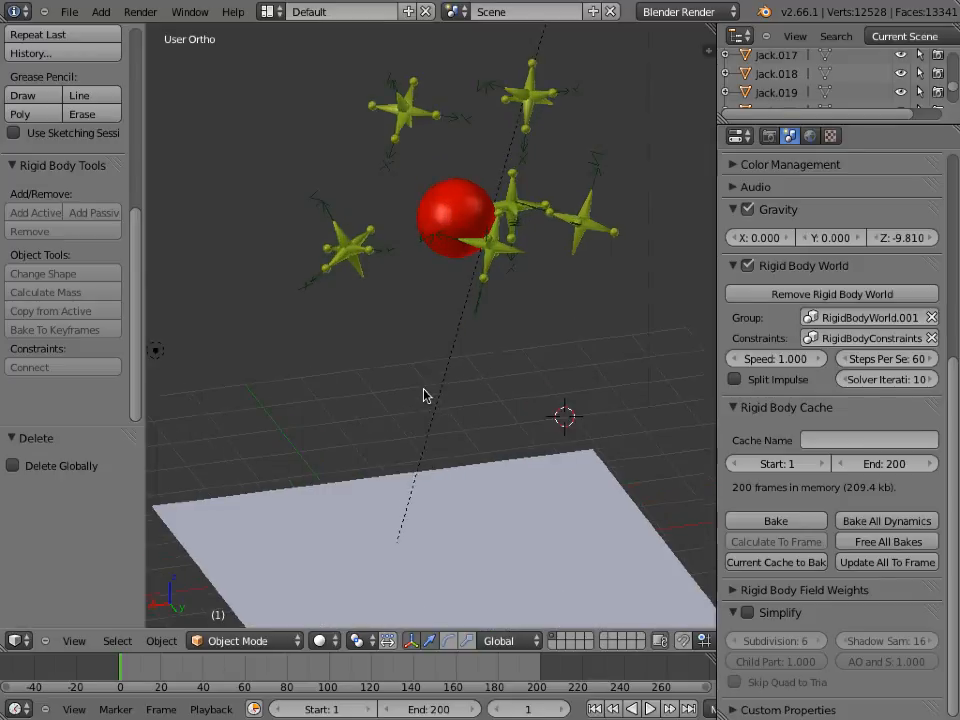
shift+middle_drag(413, 327, 493, 436)
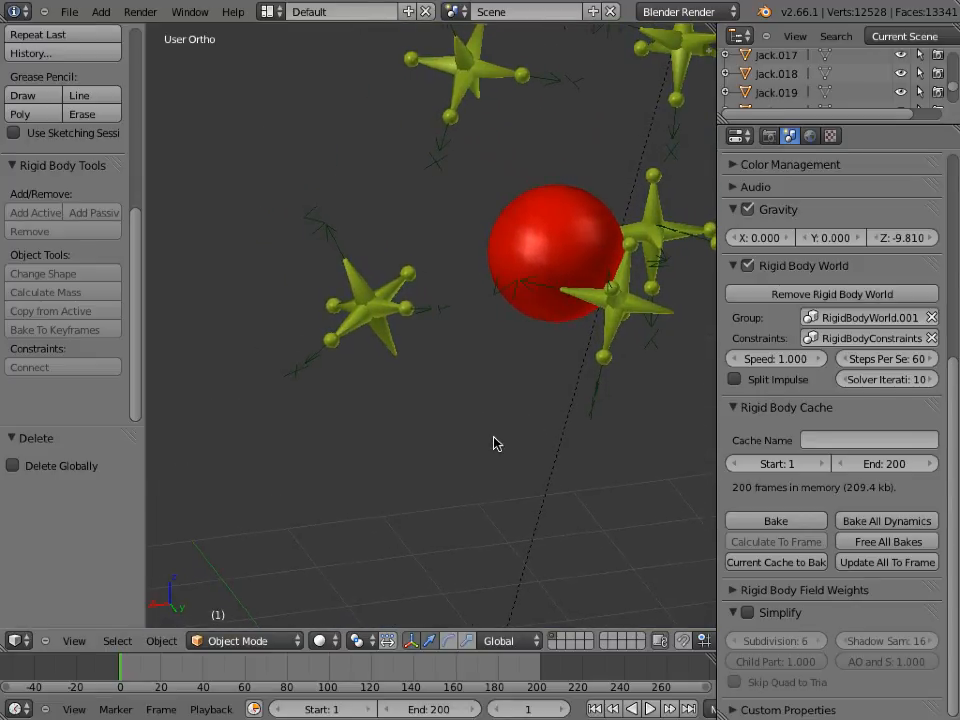
scroll(491, 428, up, 3)
right_click(366, 369)
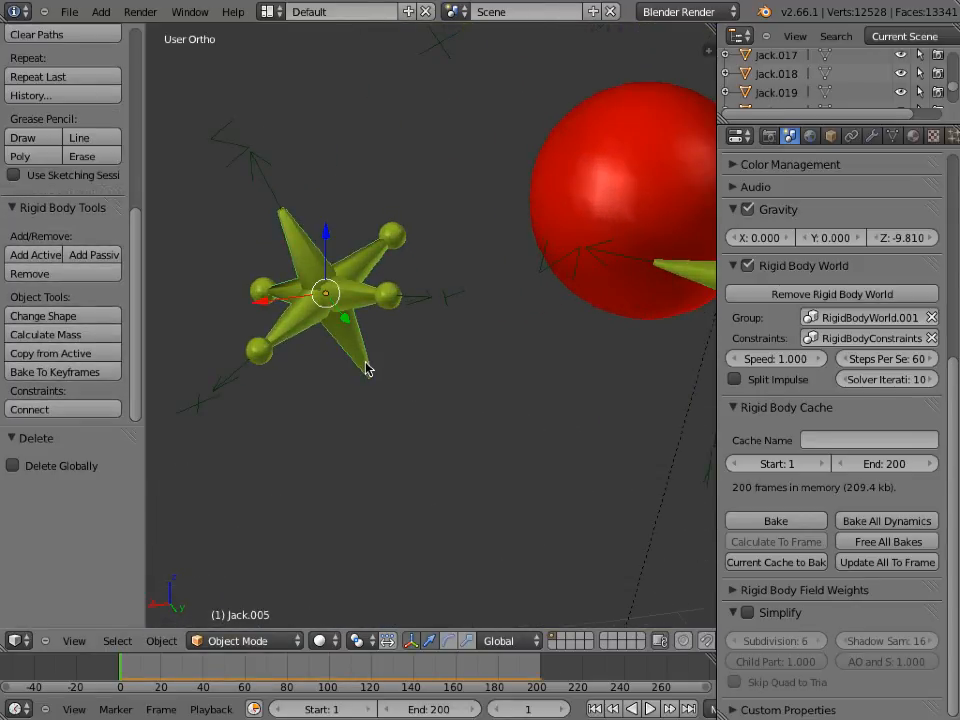
right_click(388, 313)
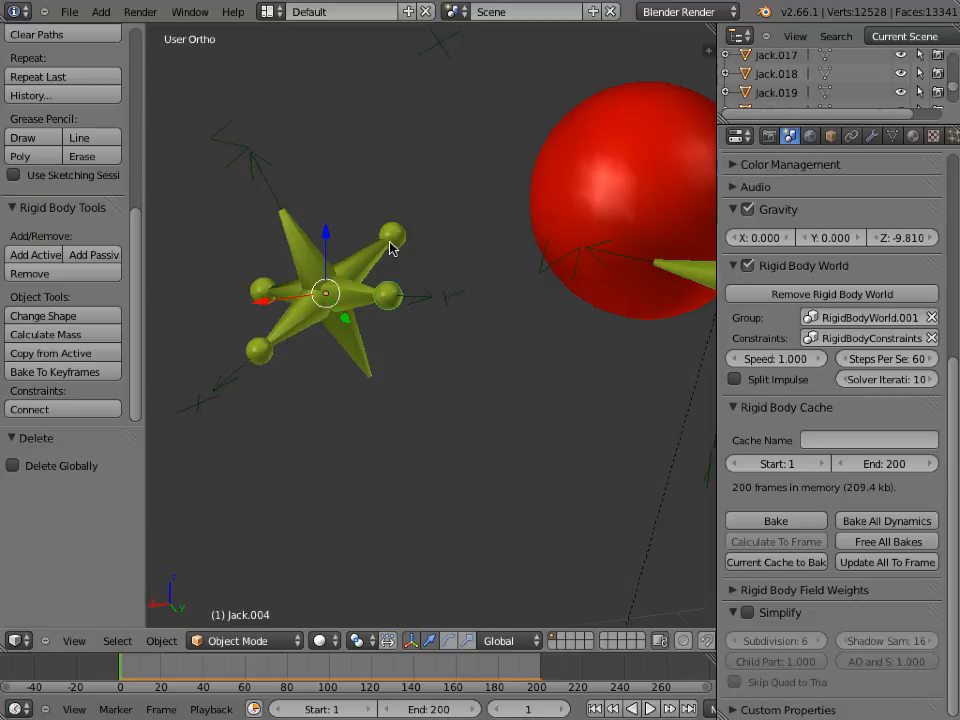
right_click(283, 259)
right_click(254, 301)
right_click(277, 370)
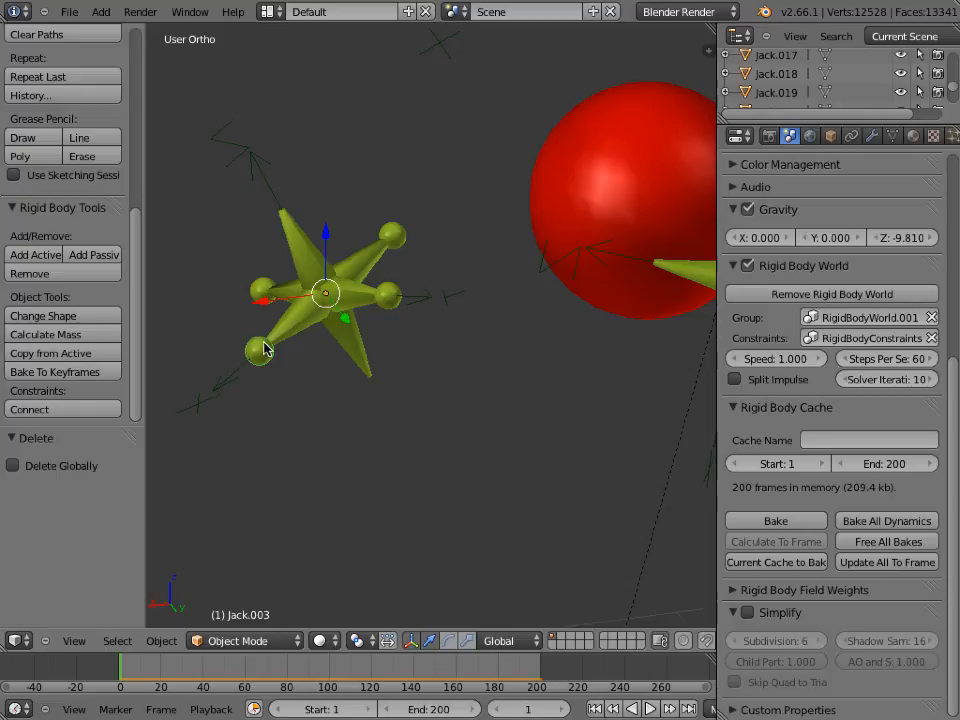
right_click(221, 392)
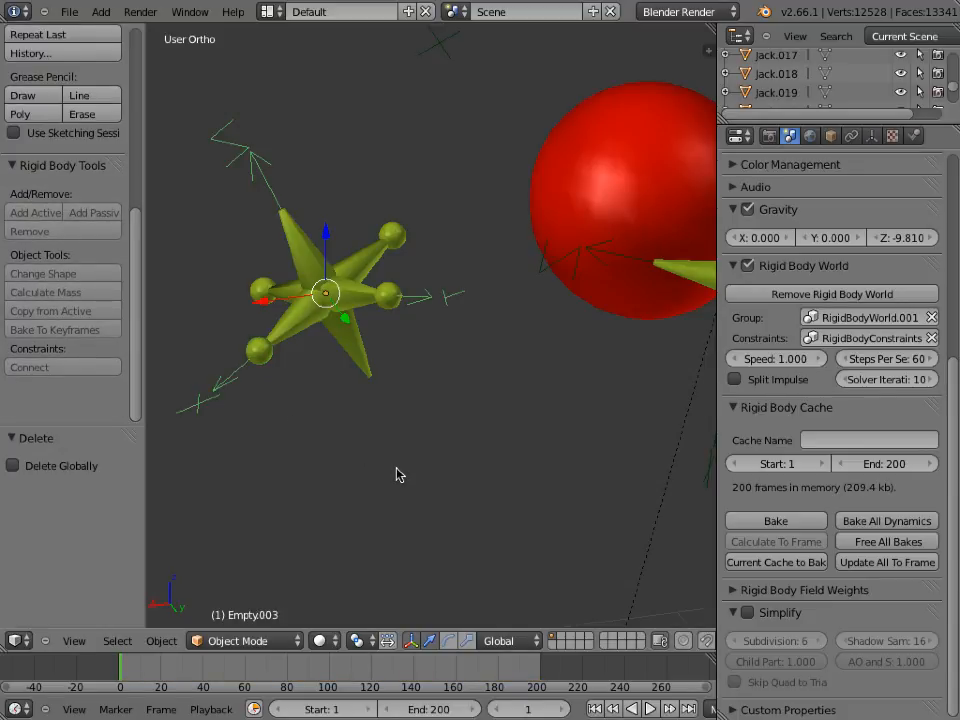
key(a)
- Play the rigid body simulation of the jacks and ball, and return to frame 1
scroll(398, 473, down, 7)
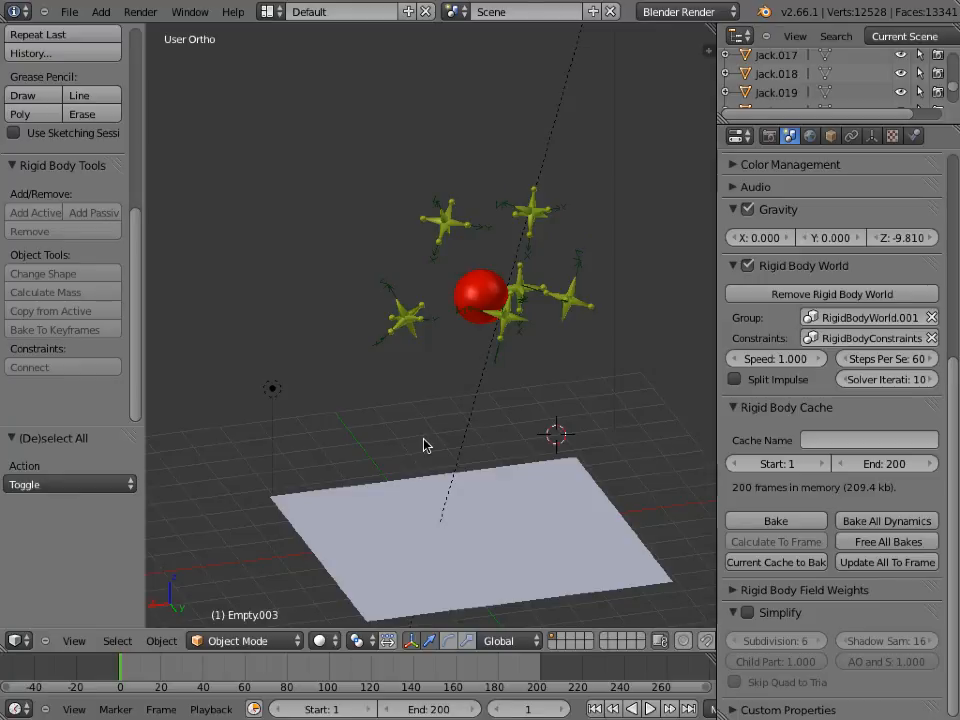
shift+middle_drag(424, 446, 354, 375)
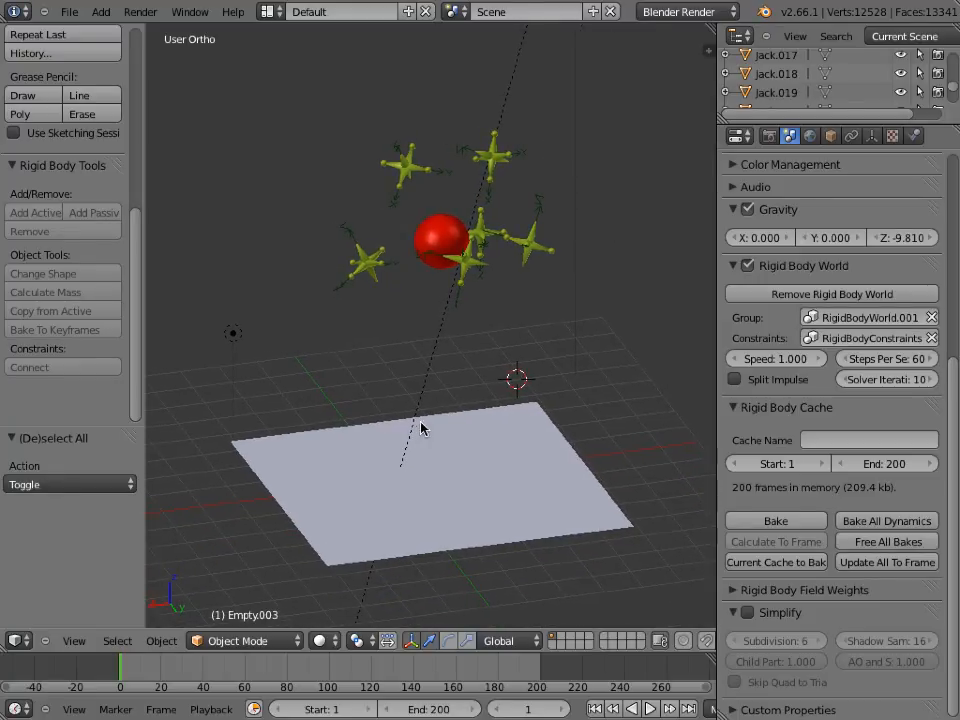
click(650, 709)
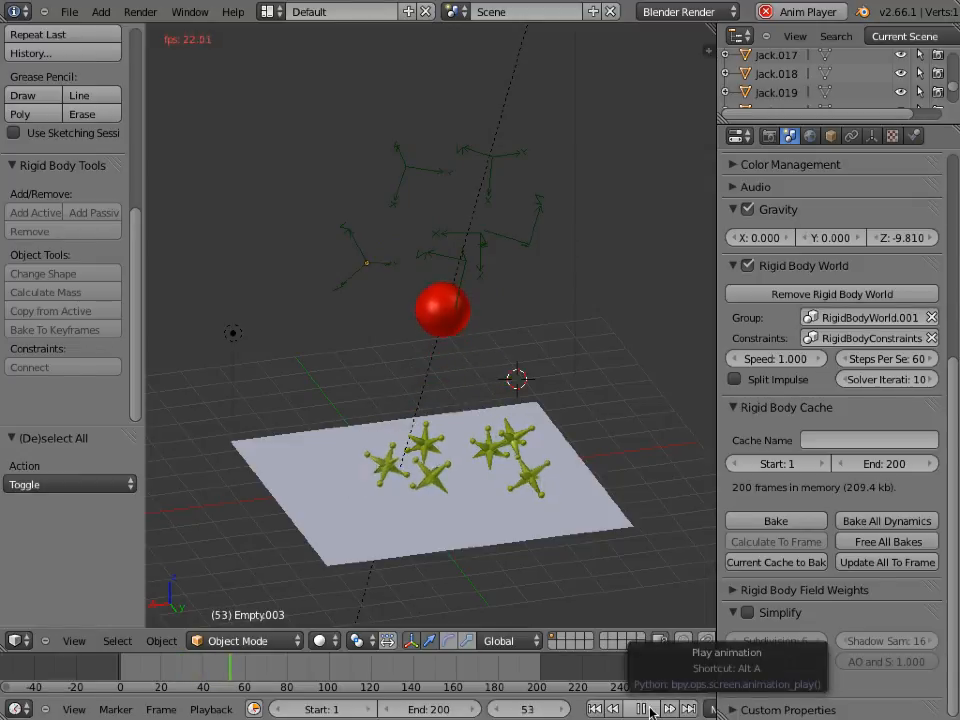
click(594, 709)
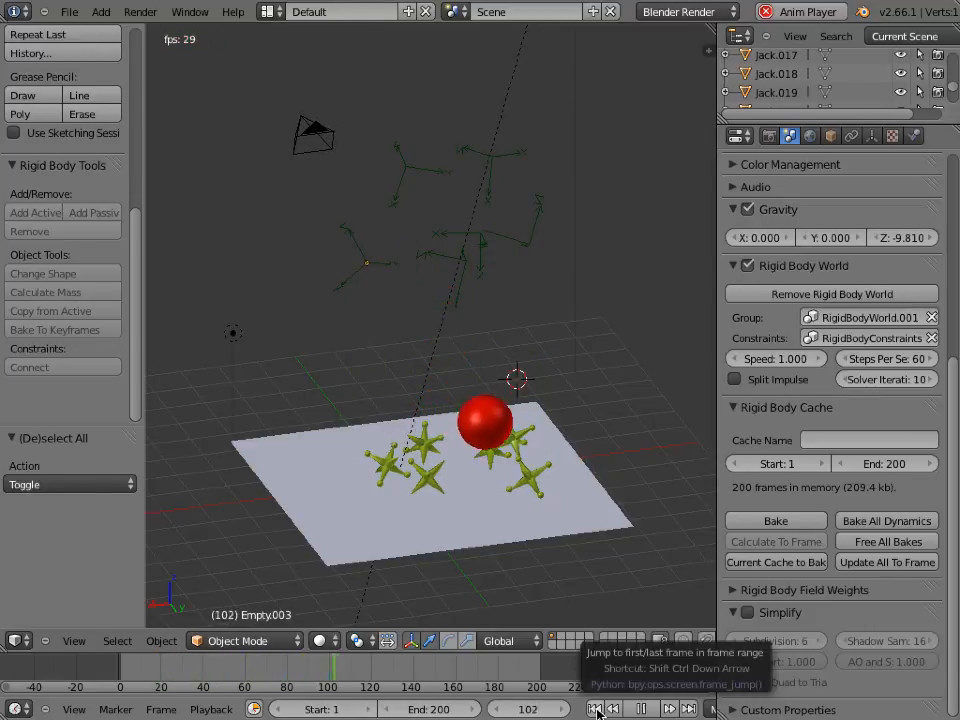
key(alt+a)
click(596, 708)
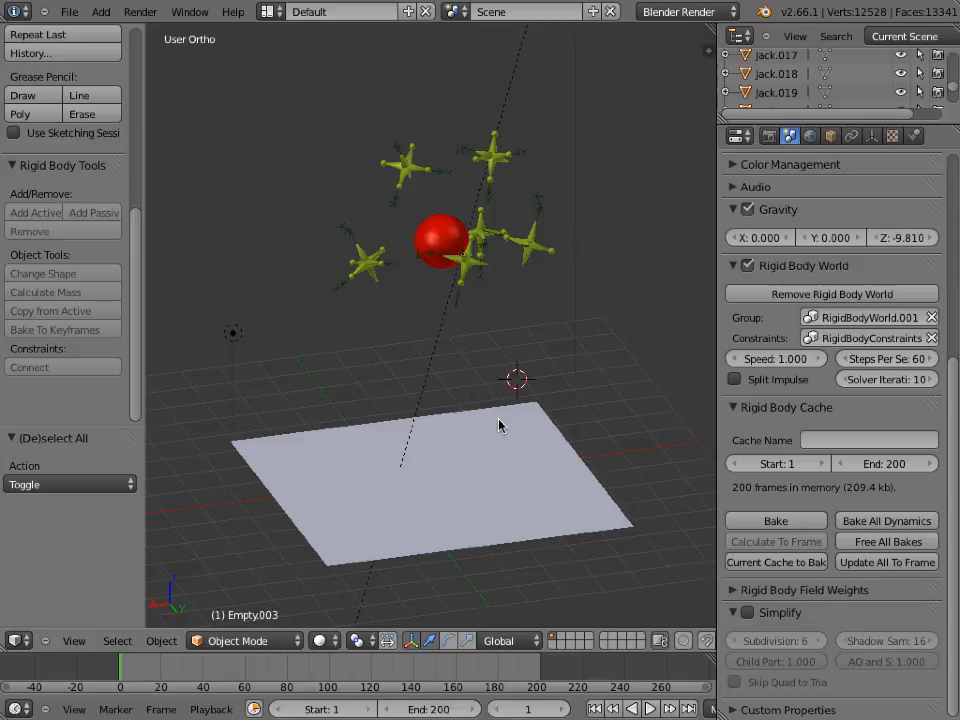
- Add a cube above the jacks and the ball, and scale it down to about 0.457
click(449, 131)
key(shift+a)
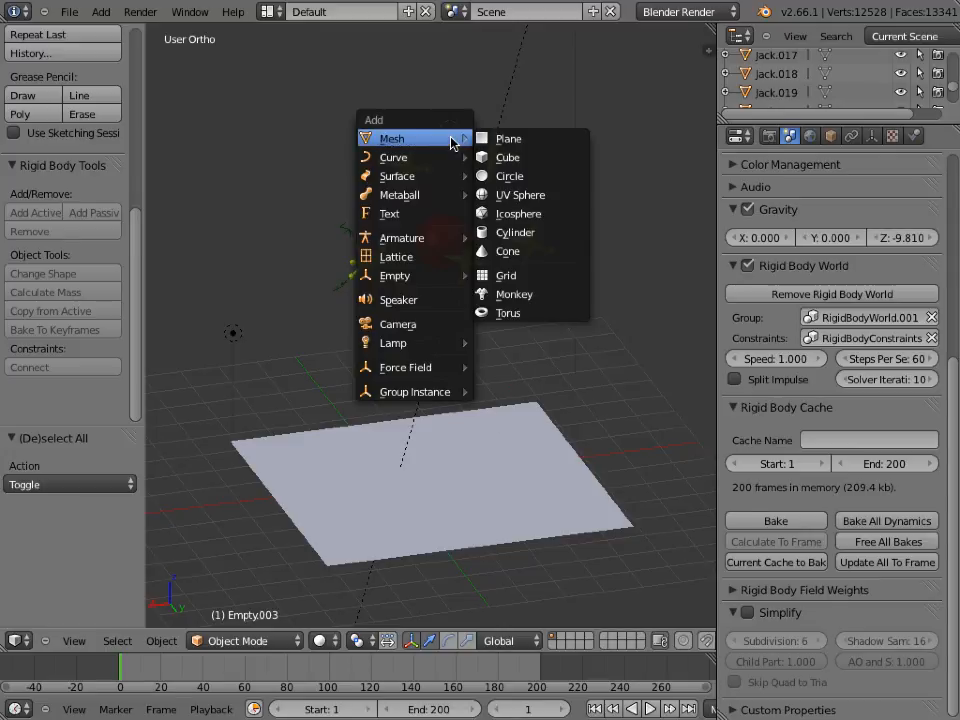
click(512, 155)
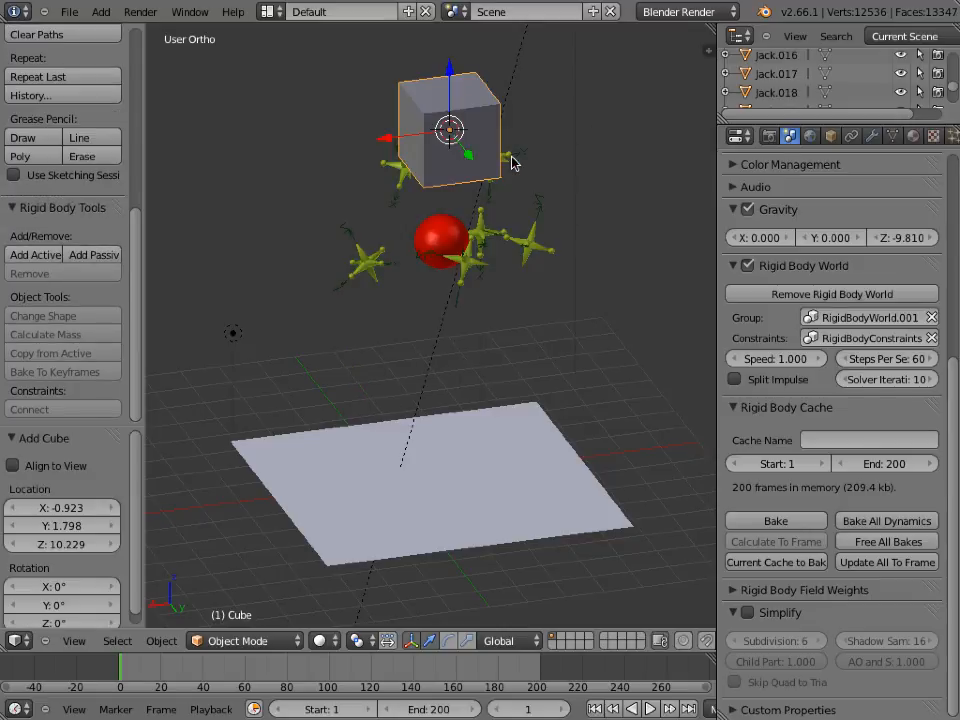
scroll(509, 342, down, 1)
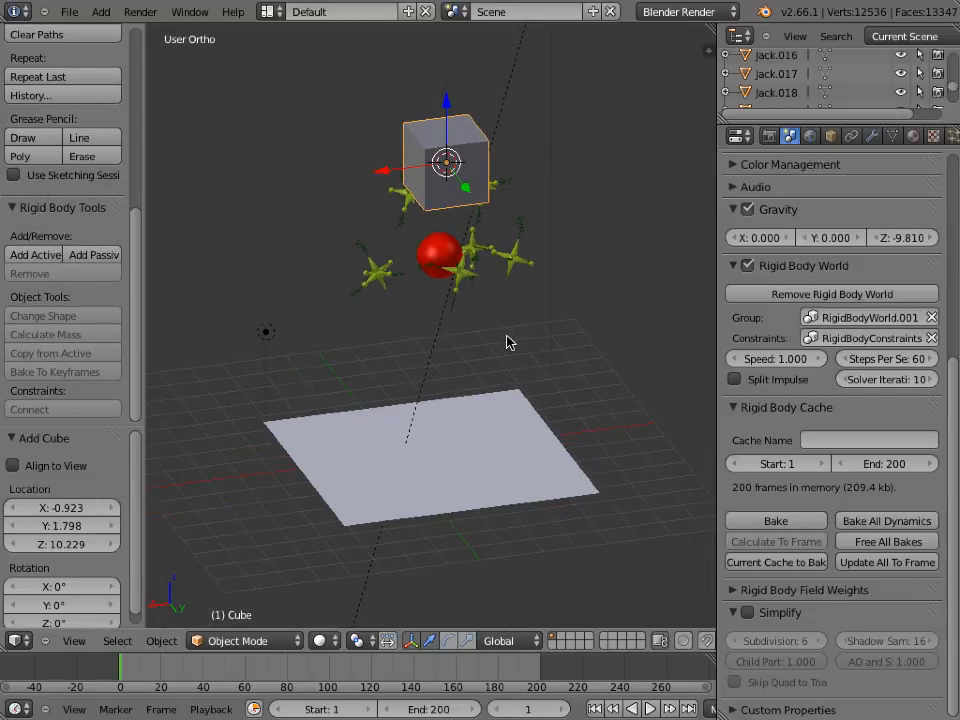
key(s)
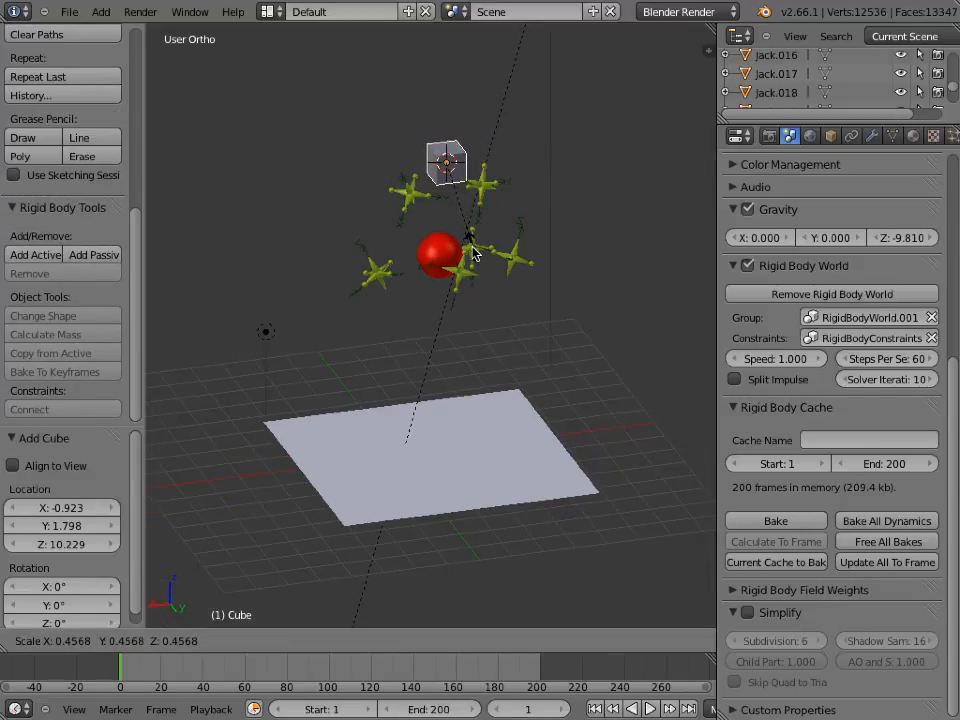
click(475, 254)
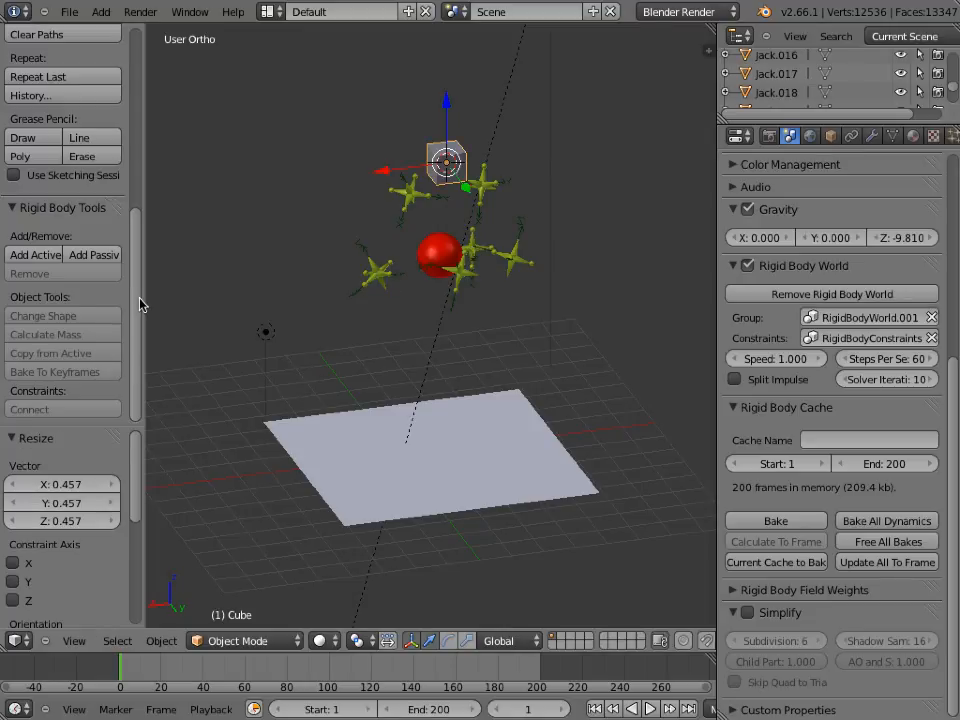
- Make the cube an active rigid body, play the simulation with it, and return to frame 1
click(37, 257)
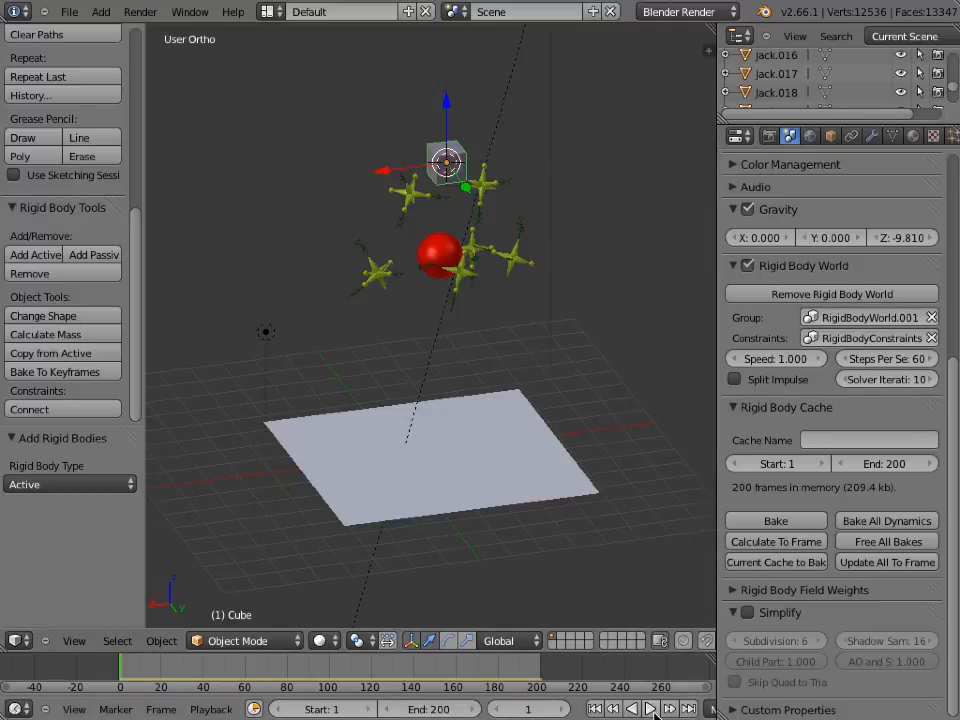
click(650, 709)
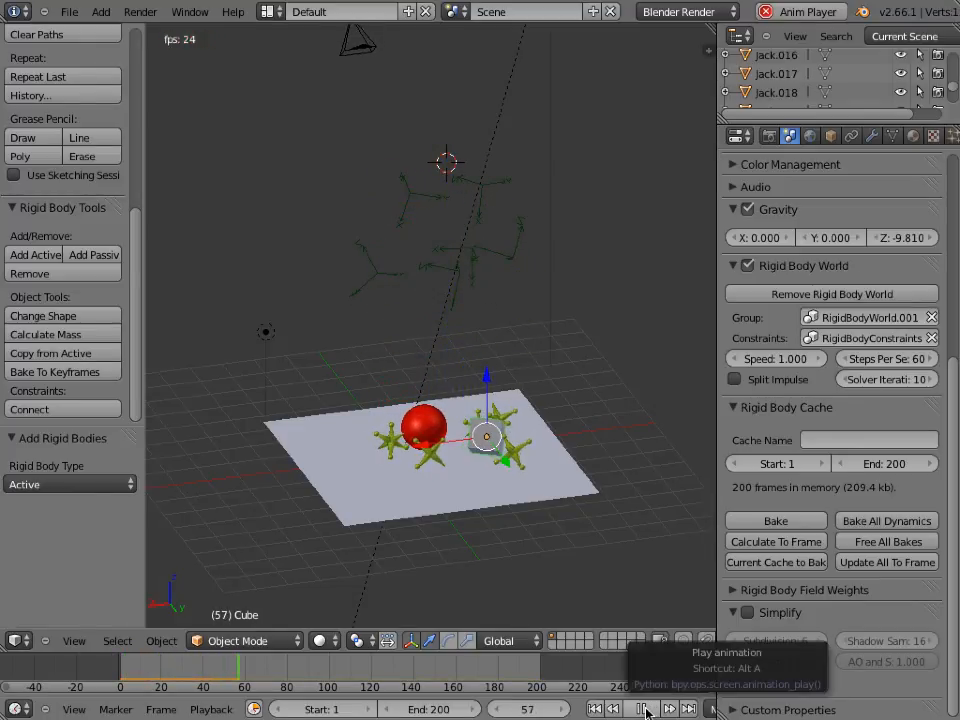
click(643, 709)
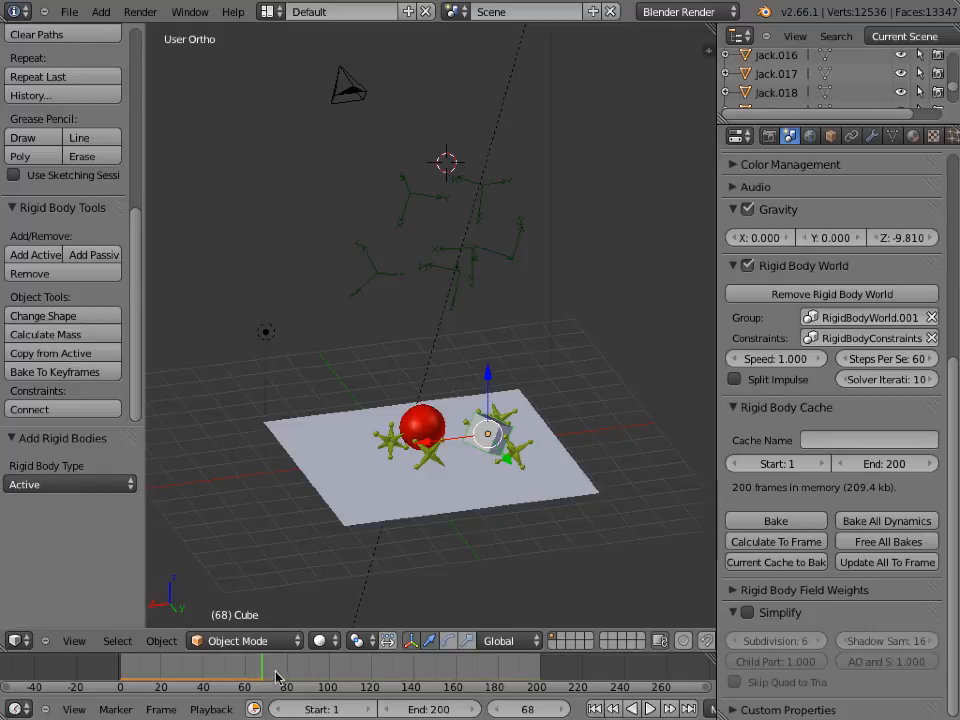
click(650, 709)
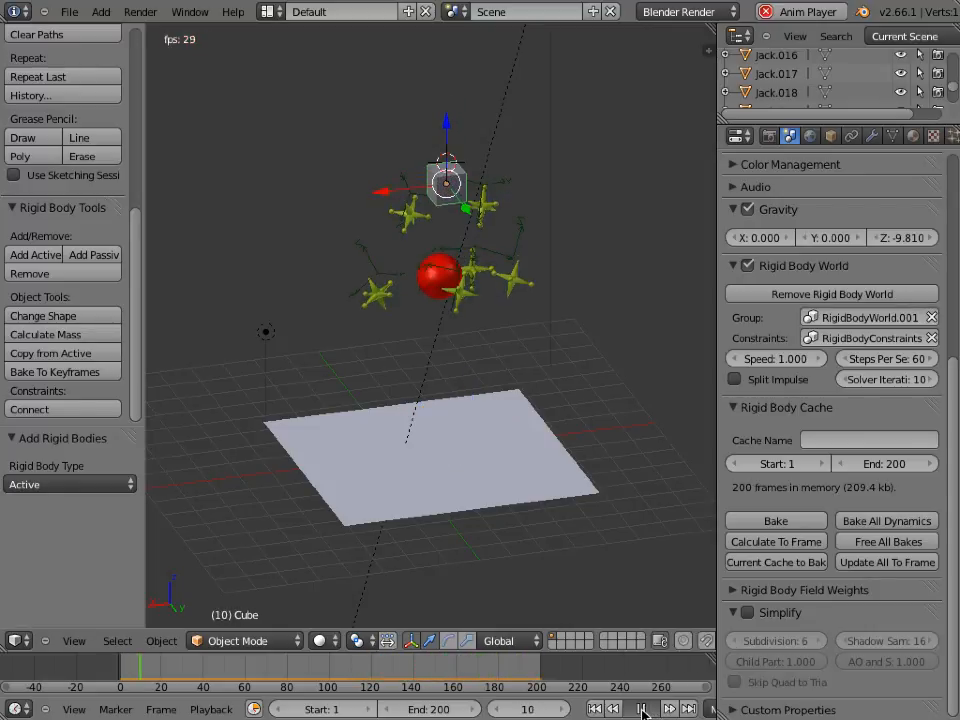
key(alt+a)
key(shift+Left)
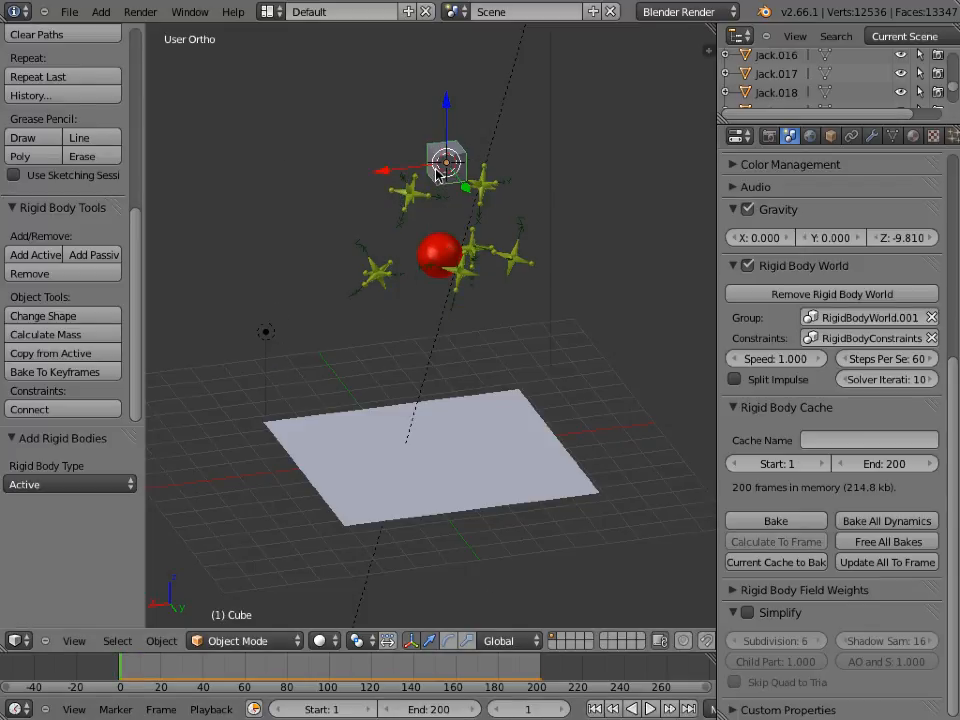
- Check the Graph Editor for animation curves on the cube and return to the 3D View
click(27, 642)
click(42, 578)
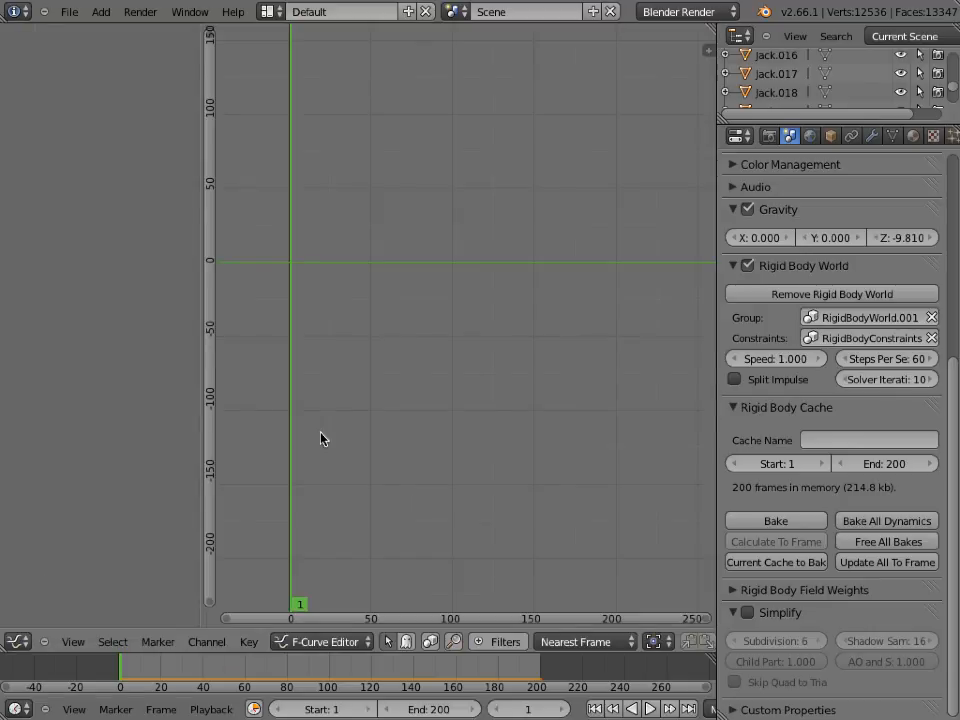
scroll(350, 443, down, 2)
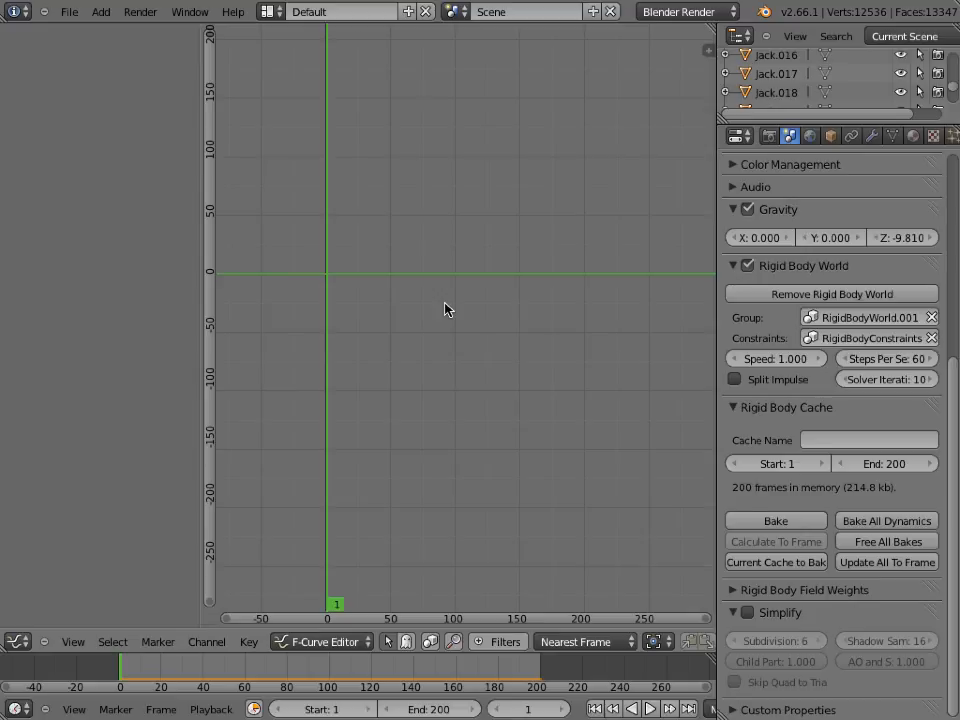
click(17, 641)
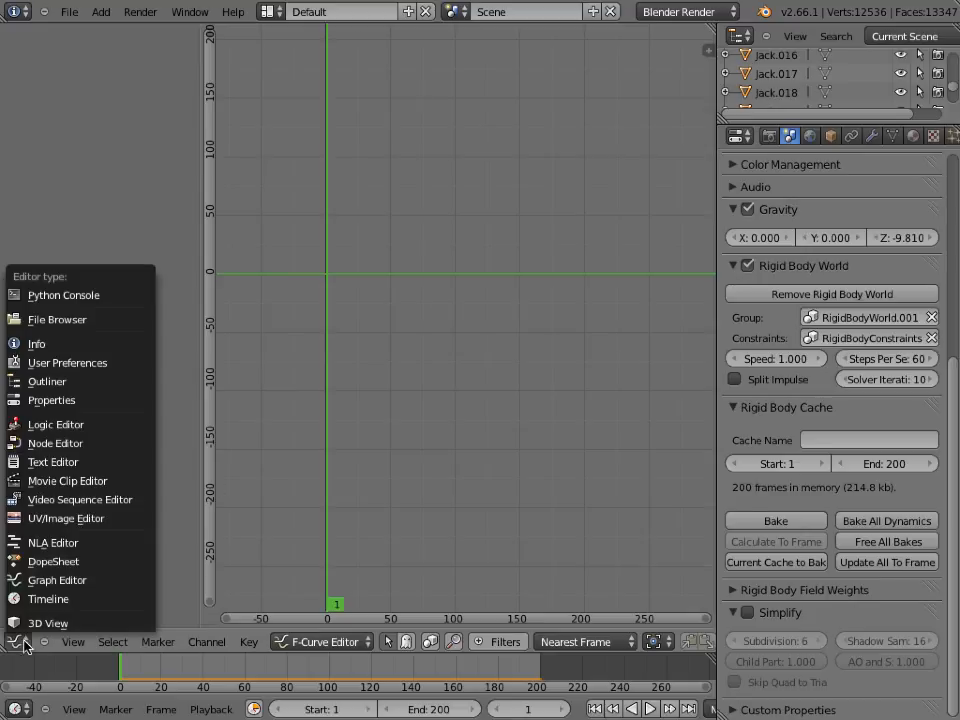
click(32, 626)
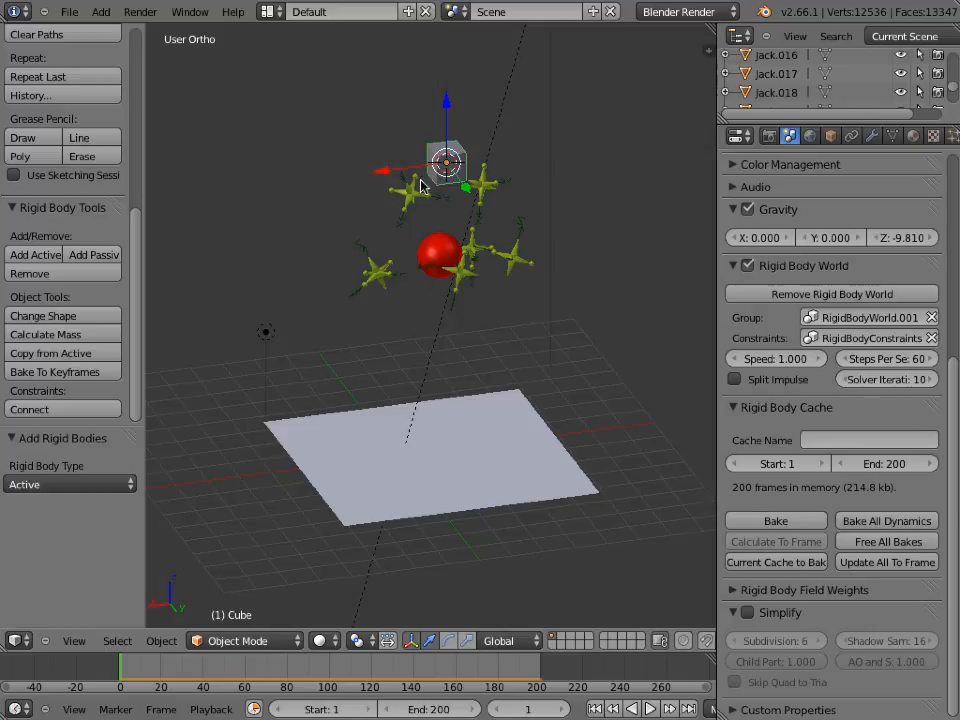
- Bake the cube's motion to keyframes from frame 1 to 200 with frame step 1, and view all its curves in the Graph Editor
click(73, 381)
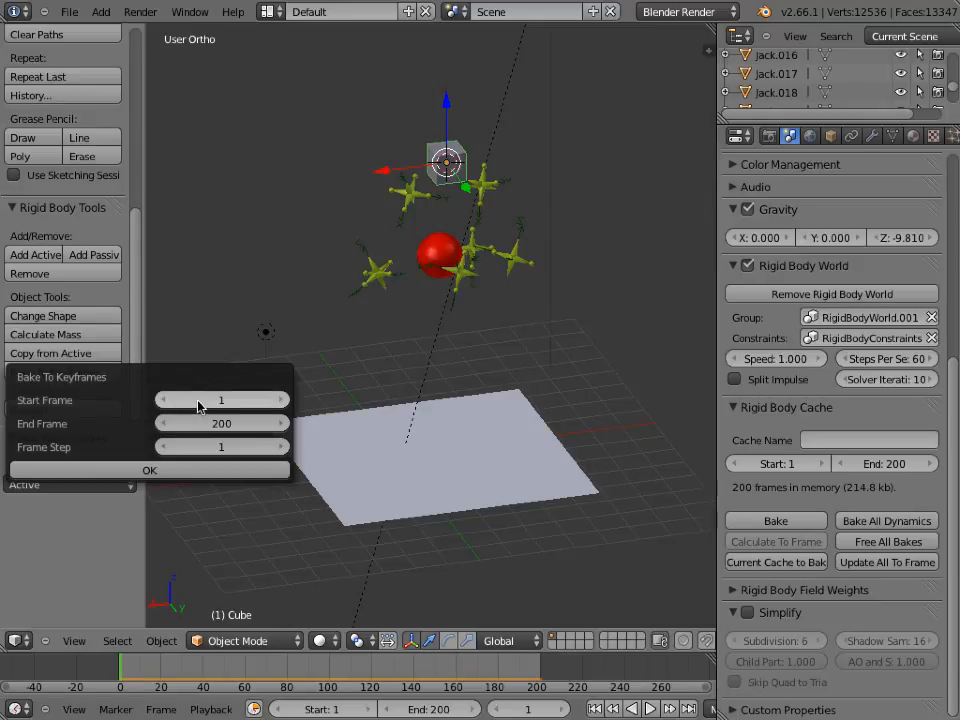
click(188, 472)
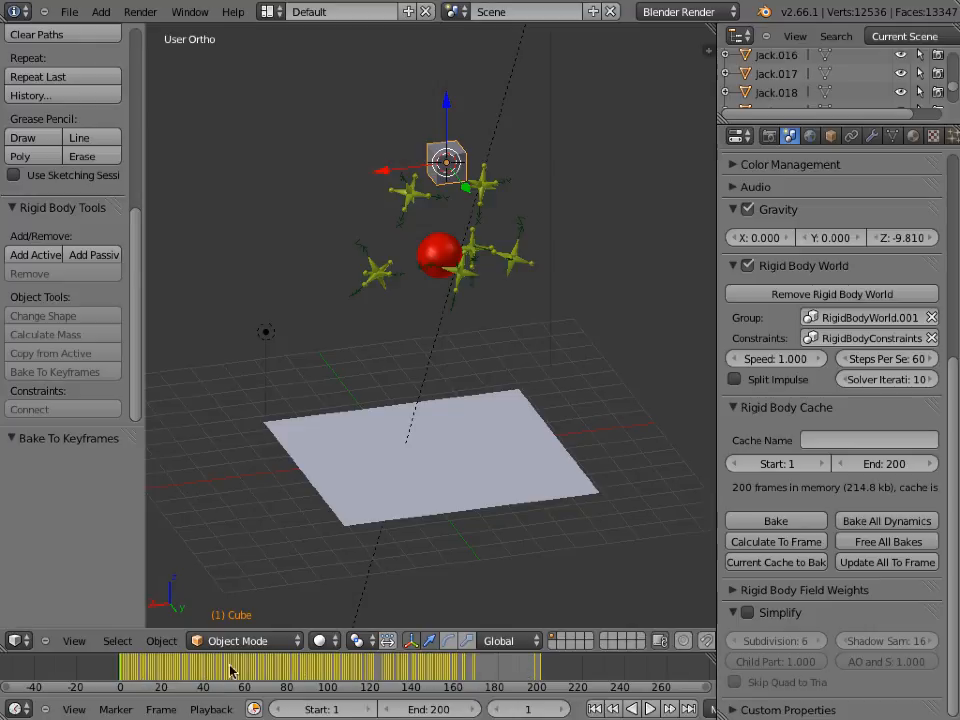
click(18, 640)
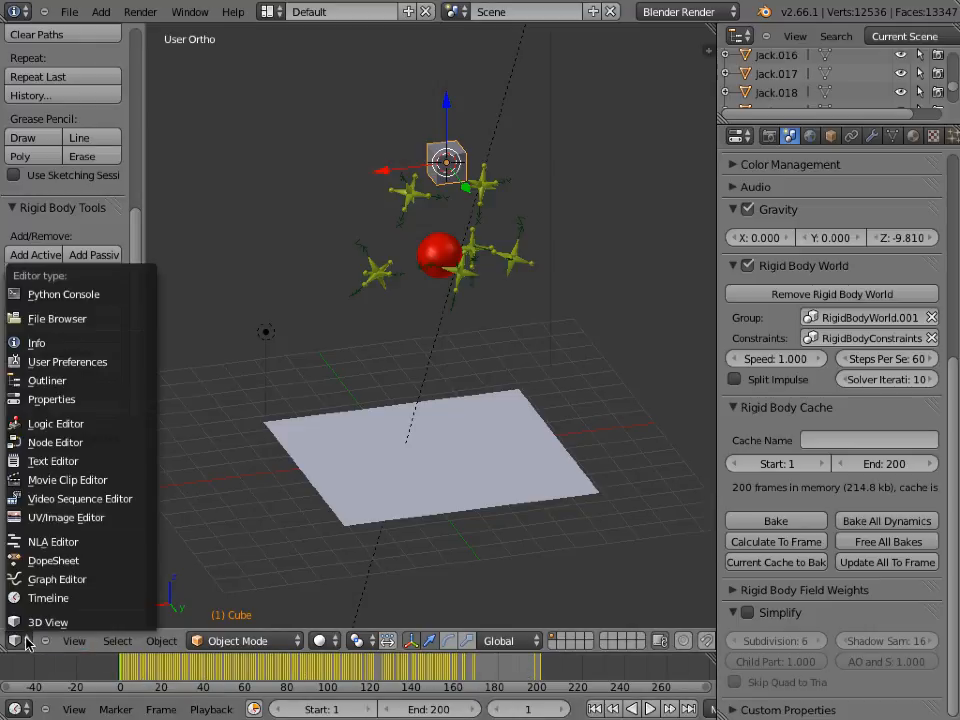
click(72, 579)
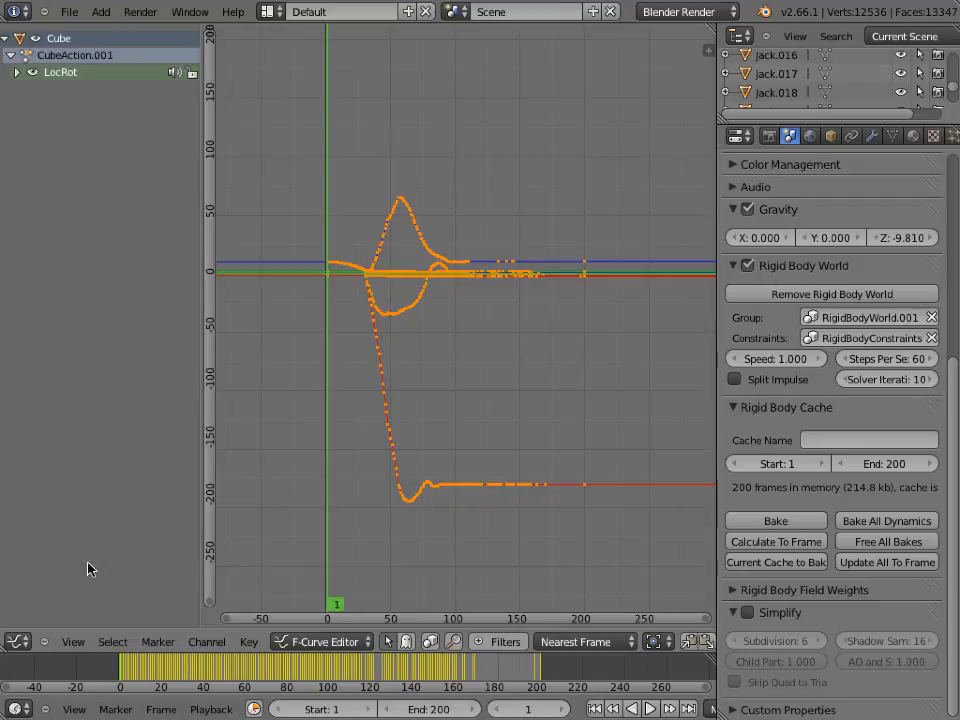
click(78, 642)
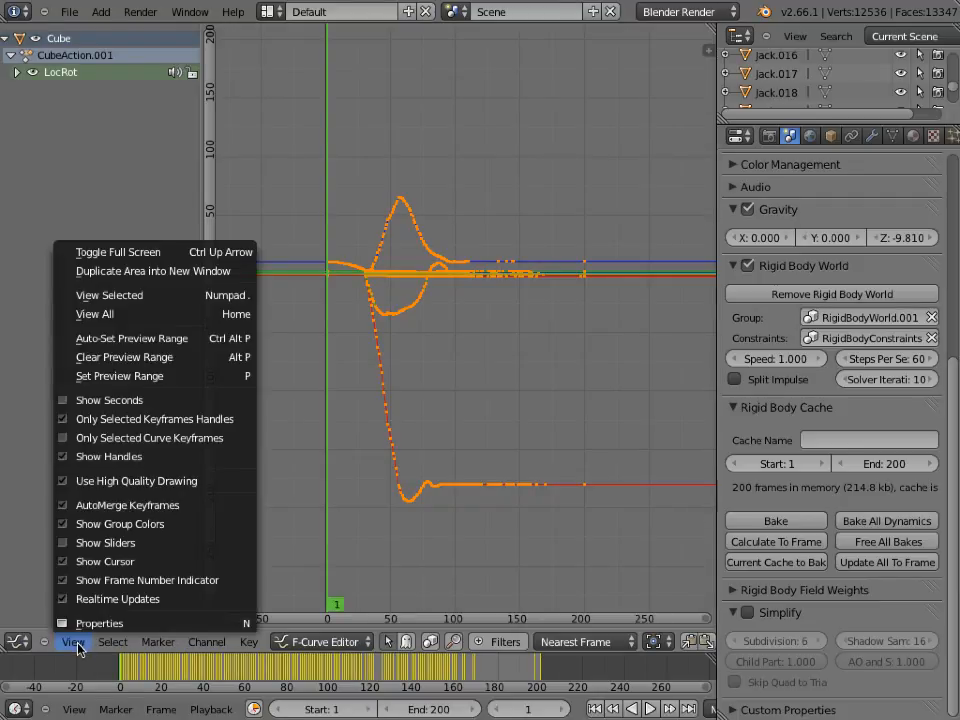
click(116, 316)
scroll(403, 409, down, 3)
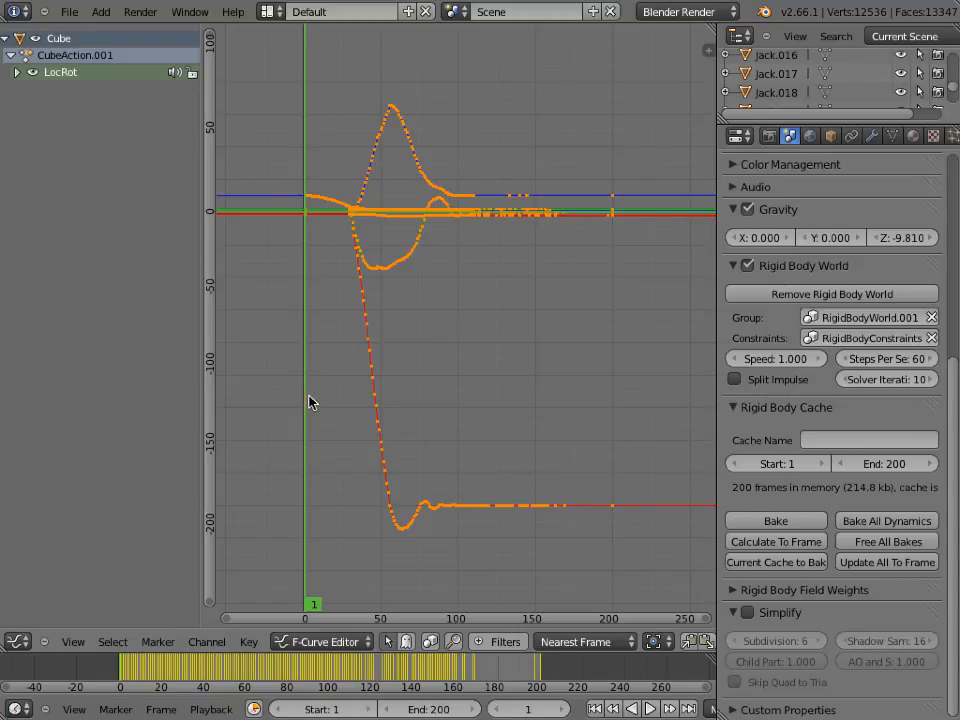
- Return to the 3D View and delete the baked cube
click(18, 641)
click(33, 622)
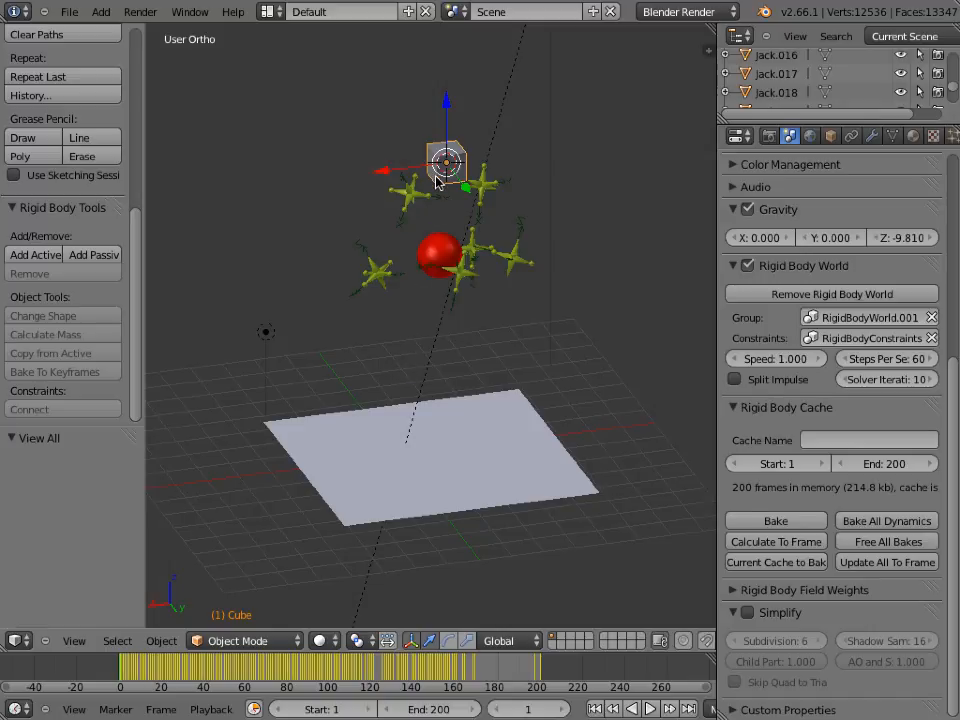
key(x)
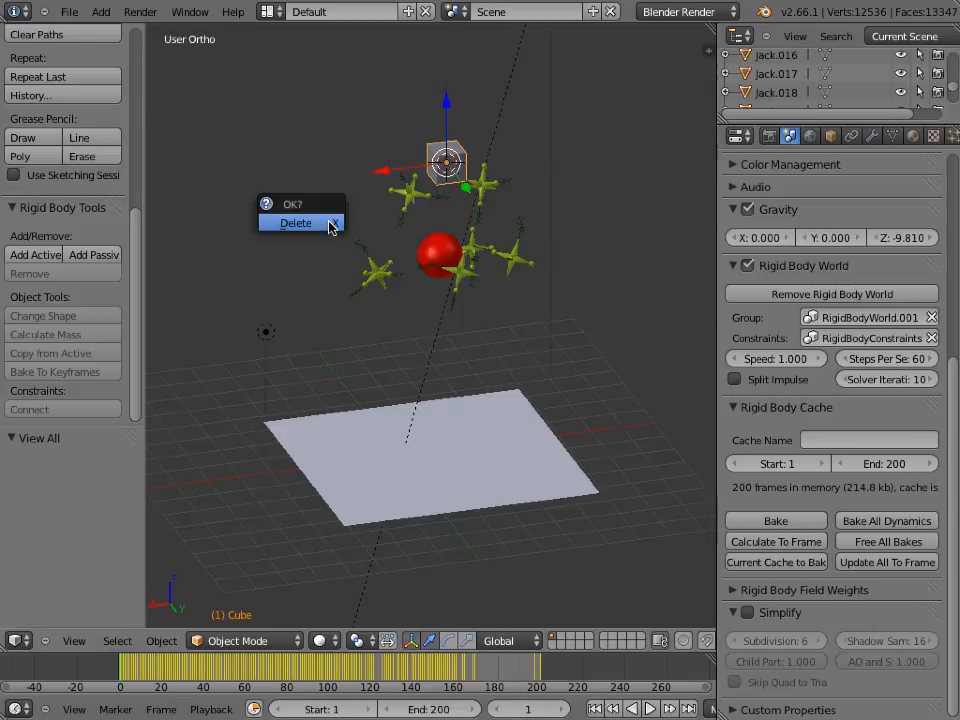
click(330, 224)
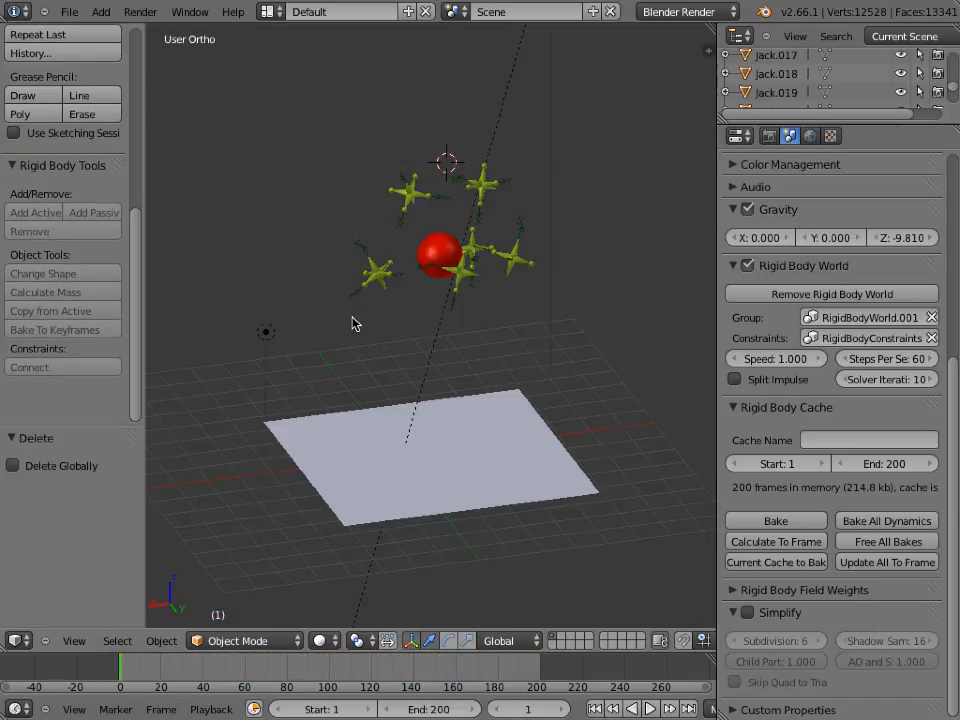
- Play the rigid body simulation with only the jacks and the ball
click(649, 709)
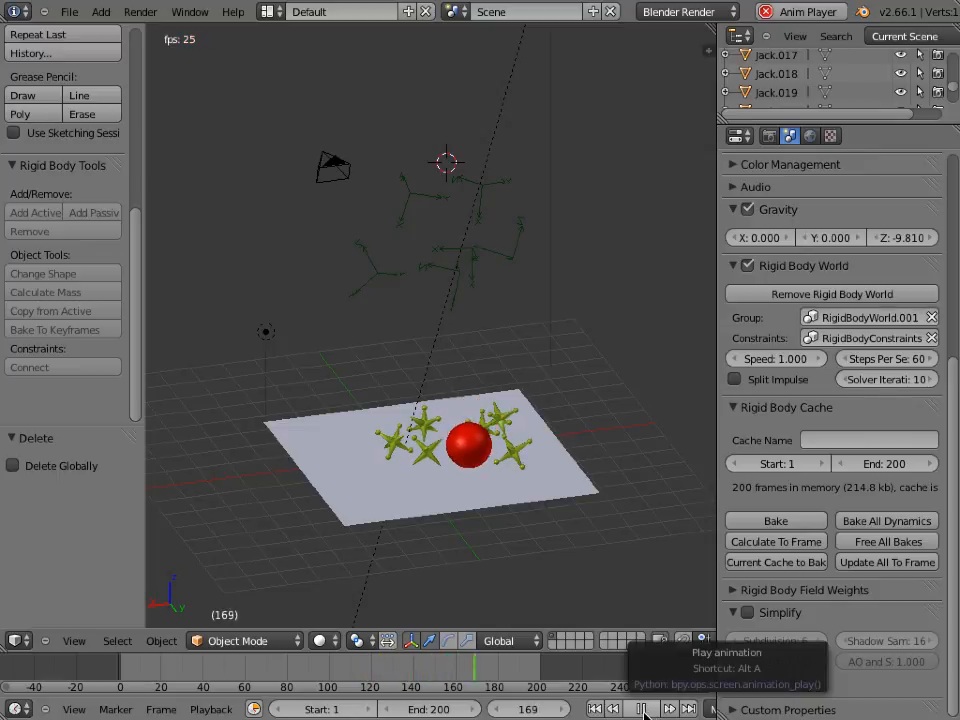
- Stop the simulation playback and return the timeline to frame 1
click(642, 709)
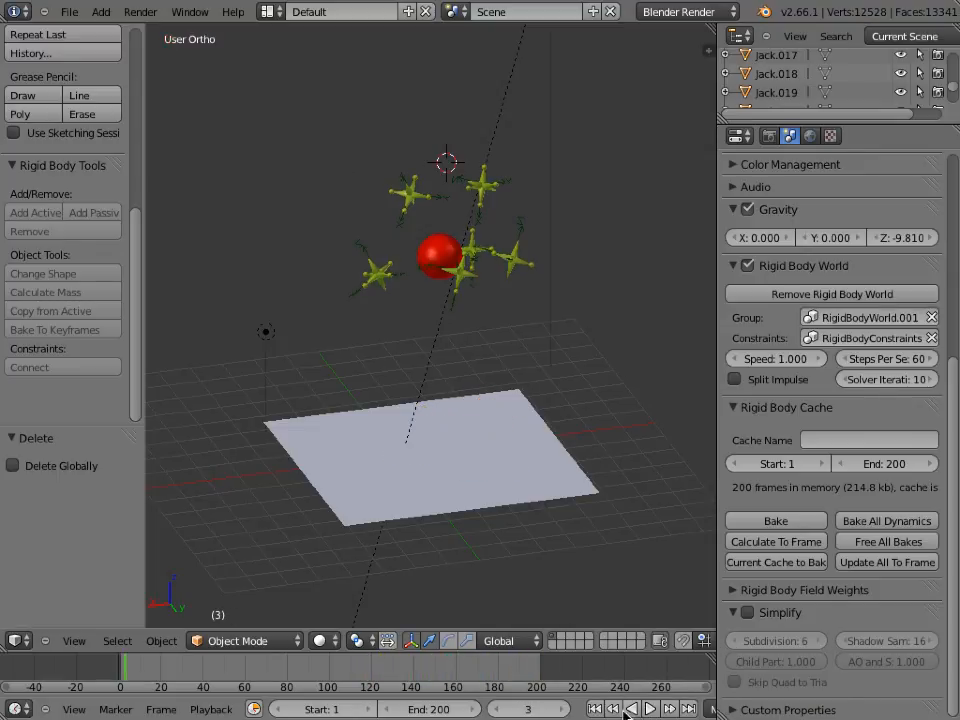
click(596, 710)
scroll(468, 405, down, 2)
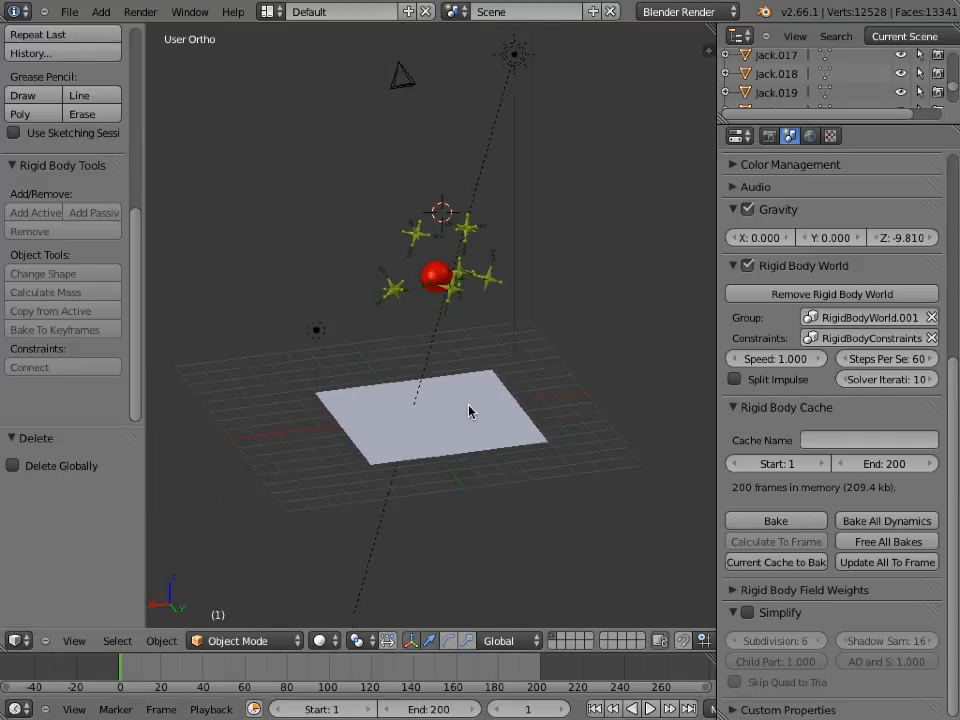
middle_drag(469, 410, 572, 420)
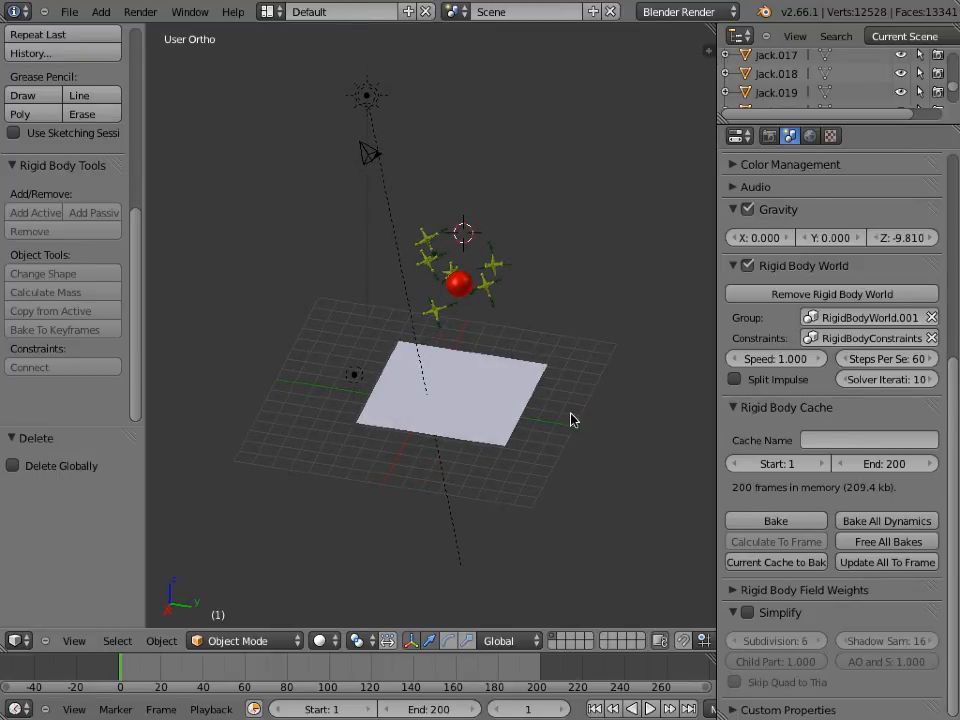
- Set the render output path to a file named Jacks in the Desktop folder
click(769, 136)
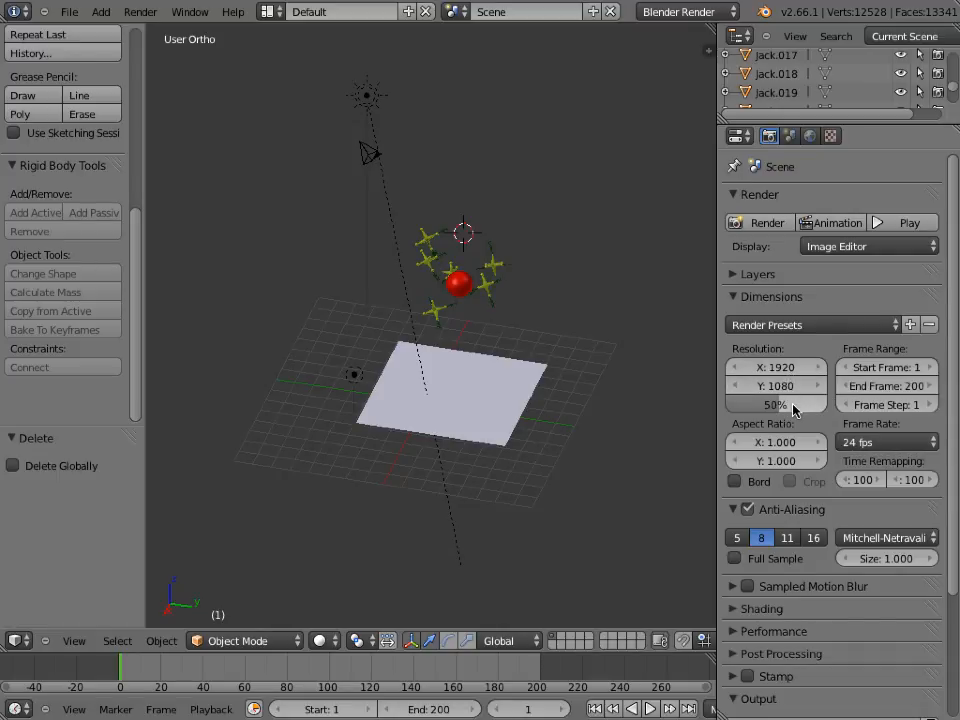
scroll(804, 550, down, 5)
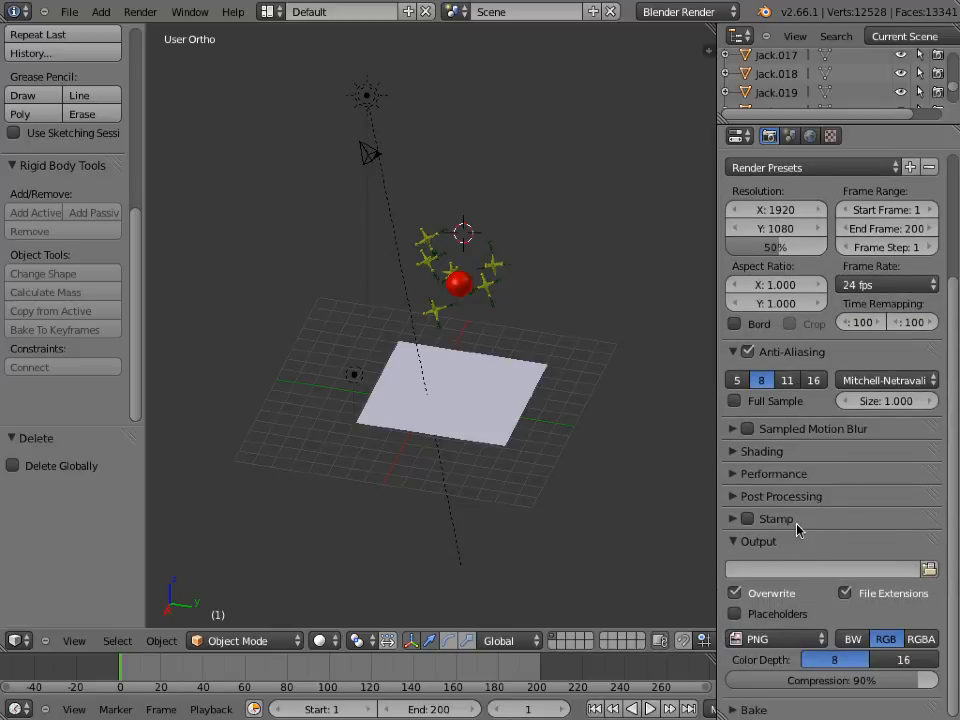
click(930, 569)
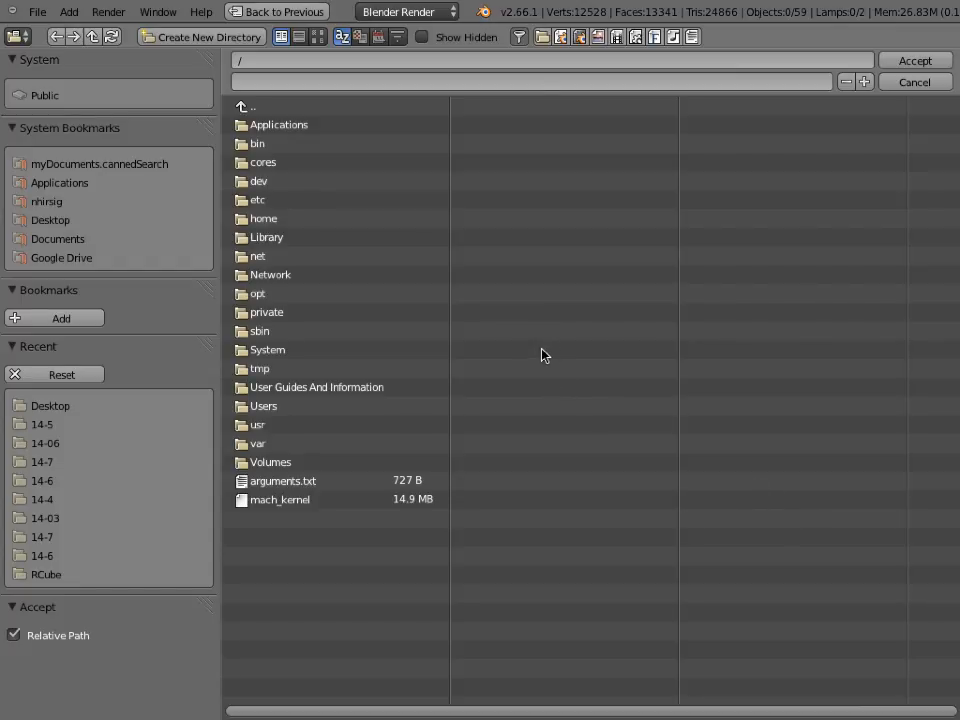
click(61, 222)
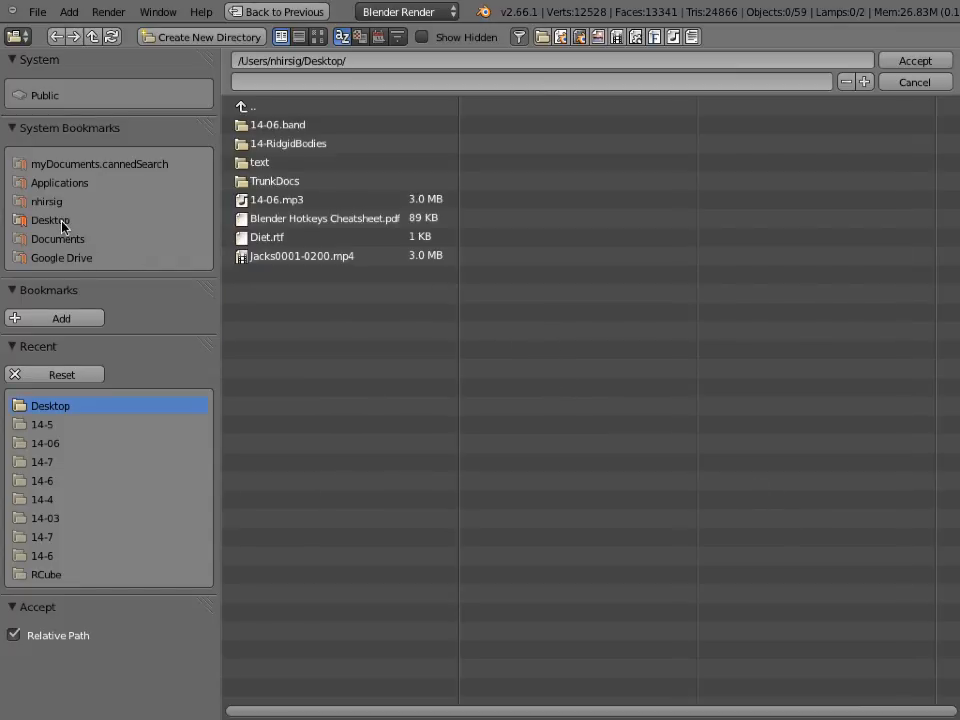
click(252, 83)
click(916, 61)
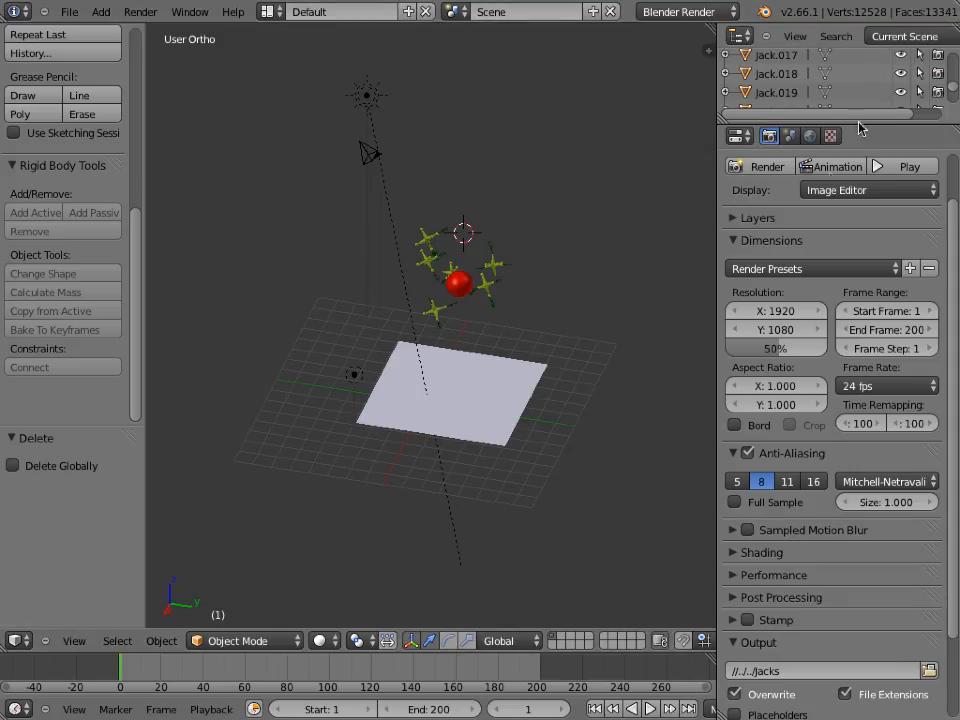
- Set the output file format to MPEG and its encoding format to MPEG-4
scroll(820, 527, down, 3)
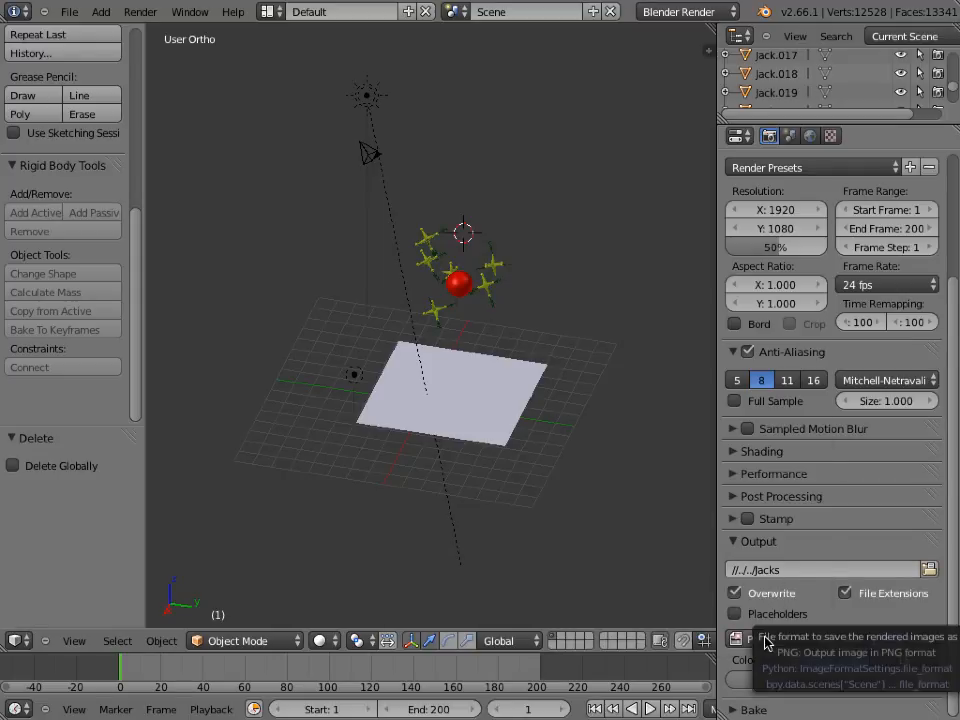
click(766, 641)
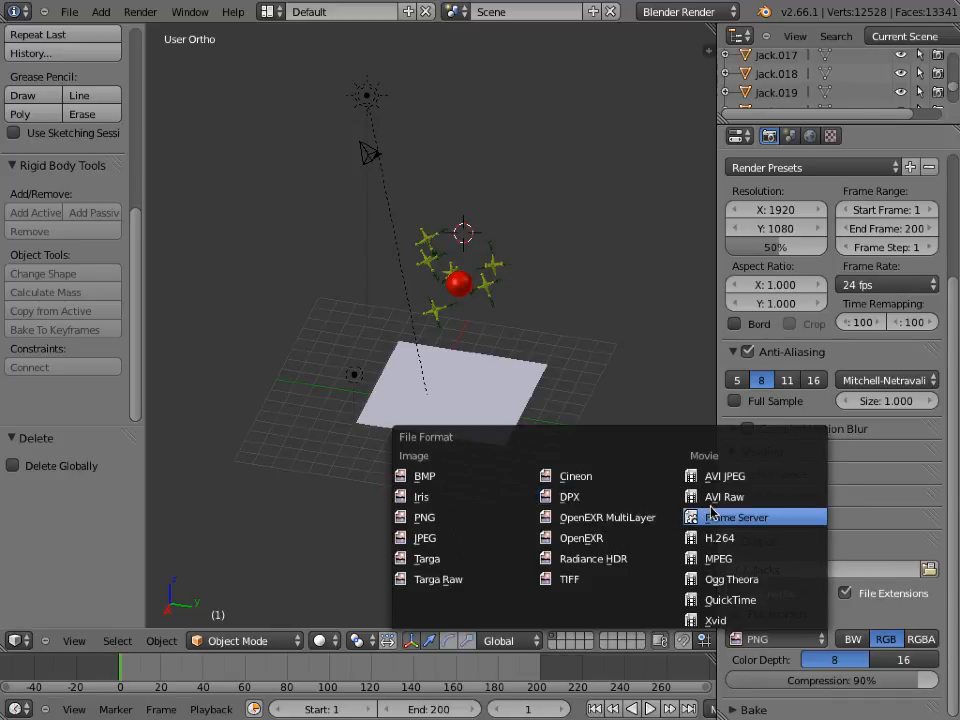
click(743, 566)
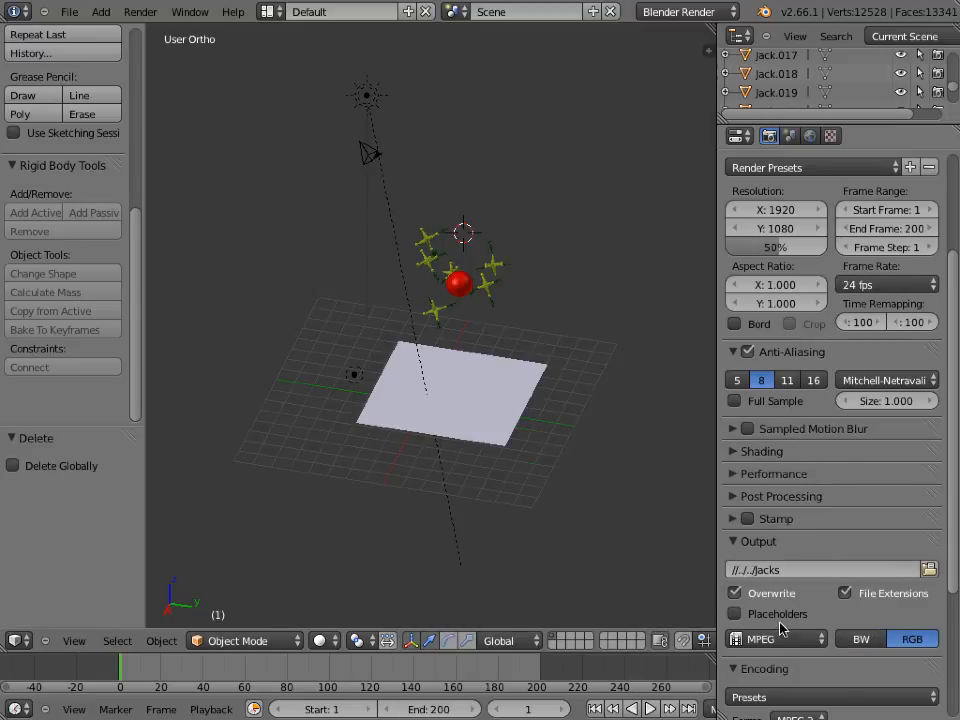
scroll(782, 620, down, 5)
scroll(790, 612, down, 2)
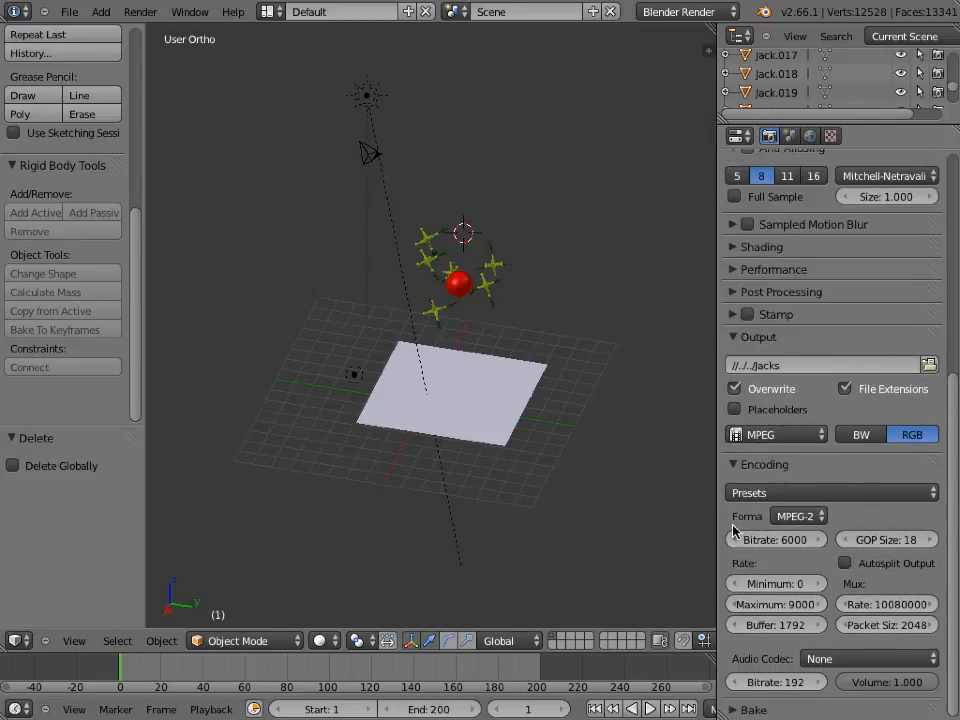
click(736, 466)
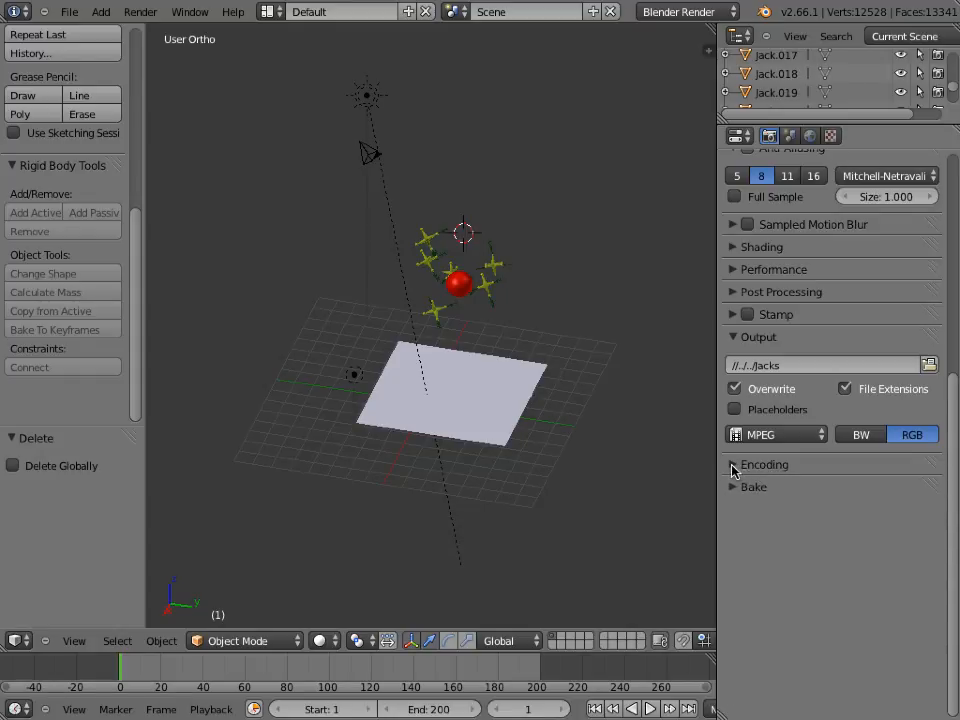
click(732, 466)
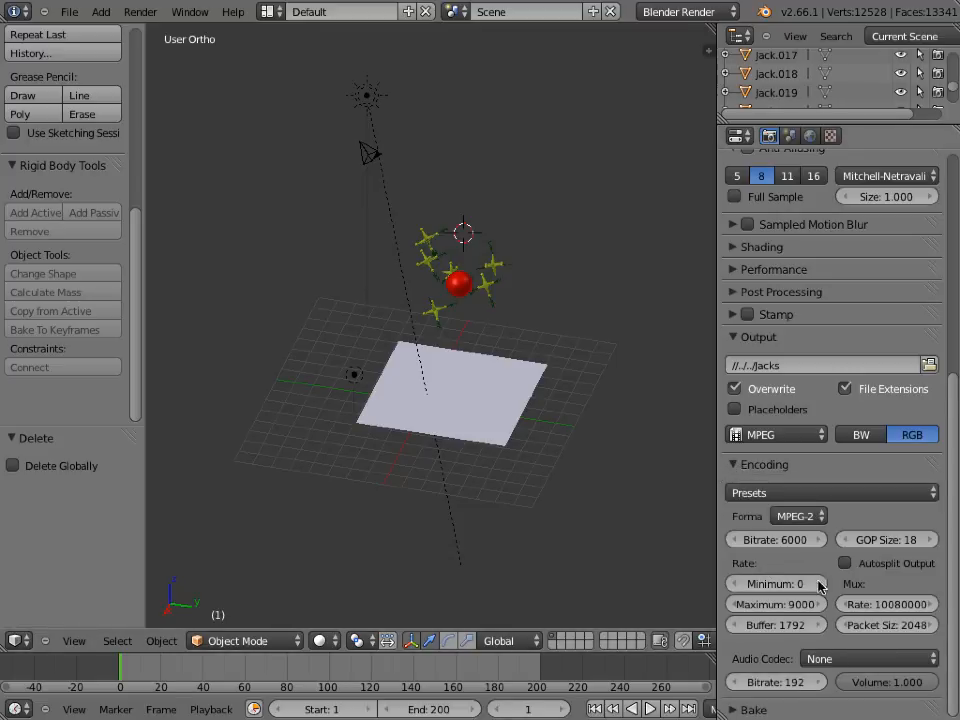
click(789, 516)
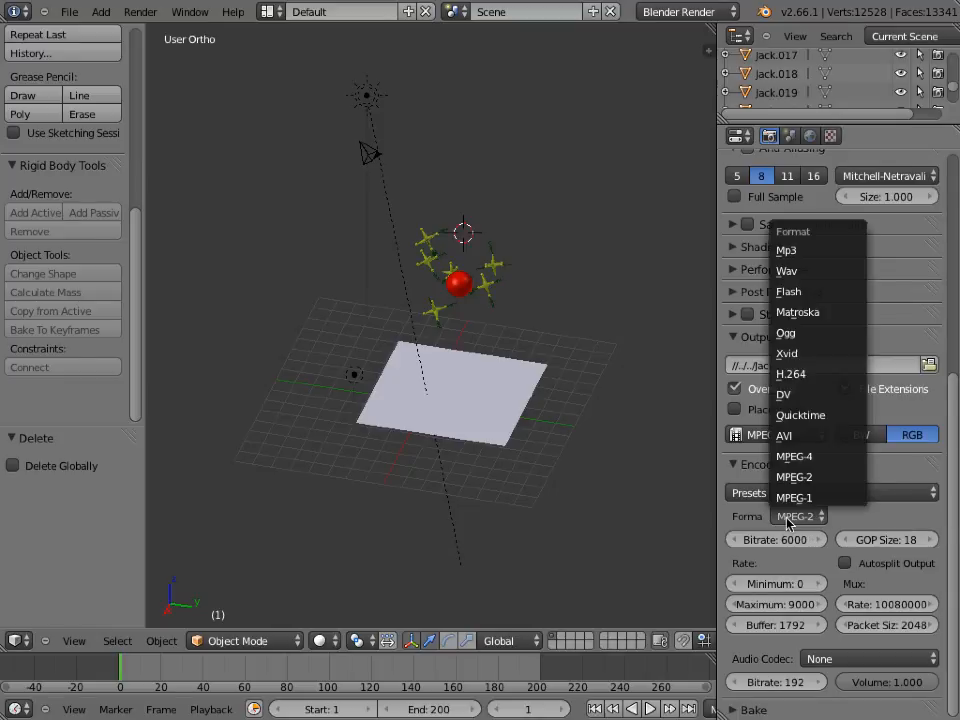
click(789, 457)
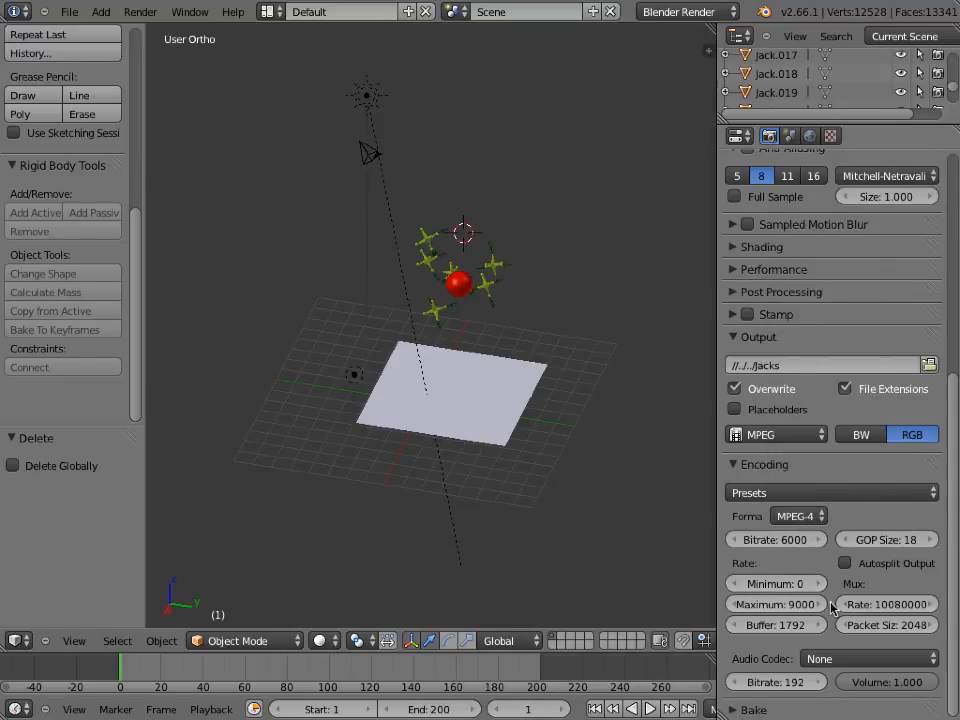
- Render the full animation of the jacks and ball to the movie file
scroll(945, 600, up, 8)
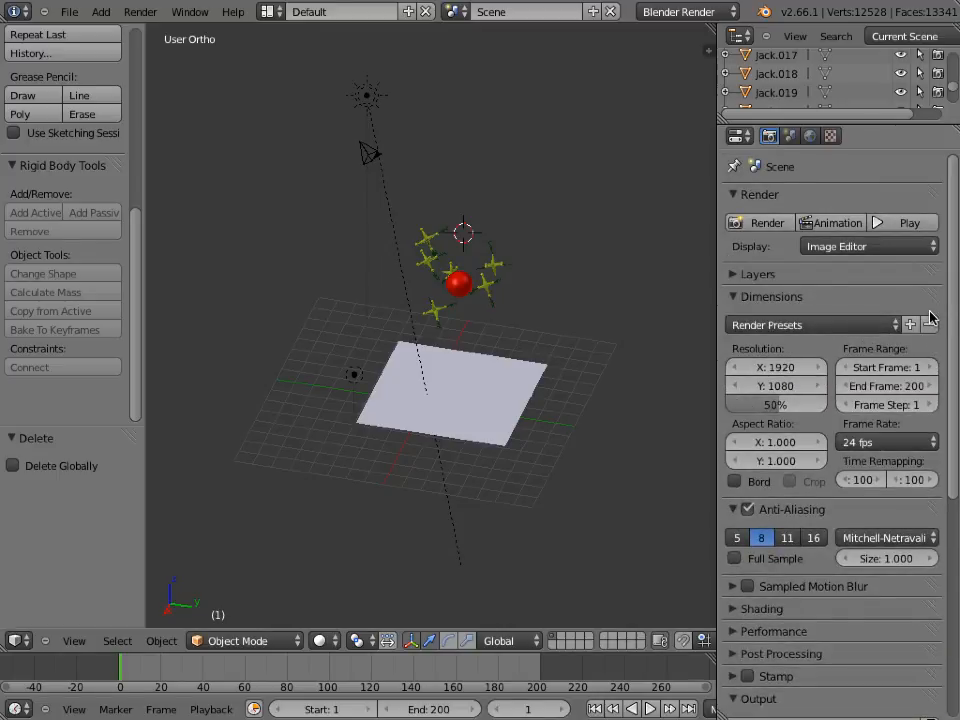
click(822, 228)
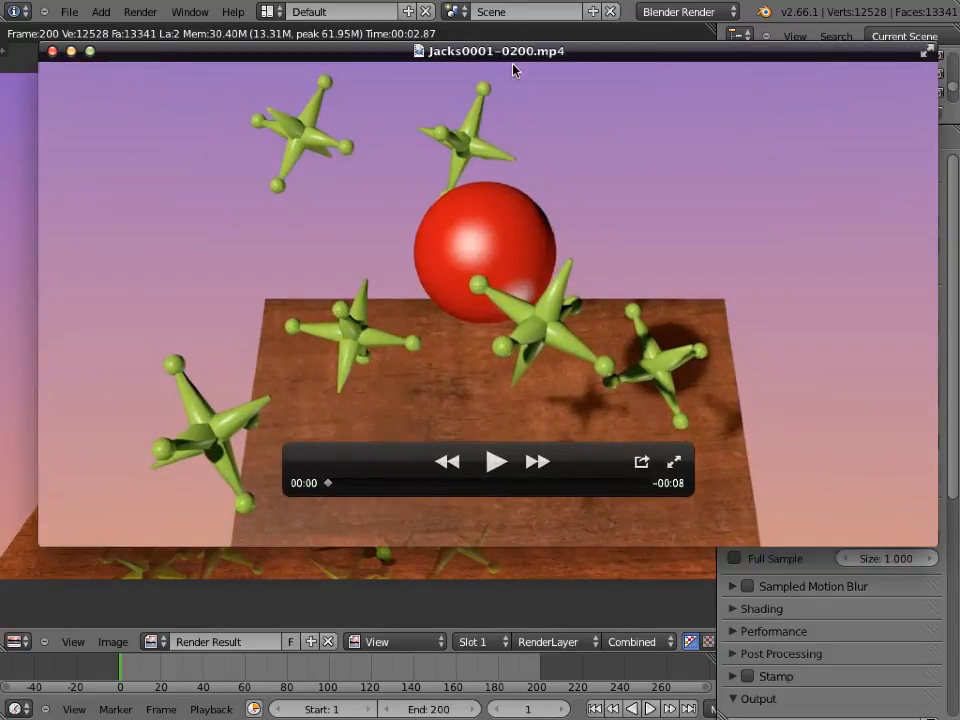
- Move the video player window aside and play the rendered movie Jacks0001-0200.mp4, then replay it from the start
drag(528, 51, 498, 62)
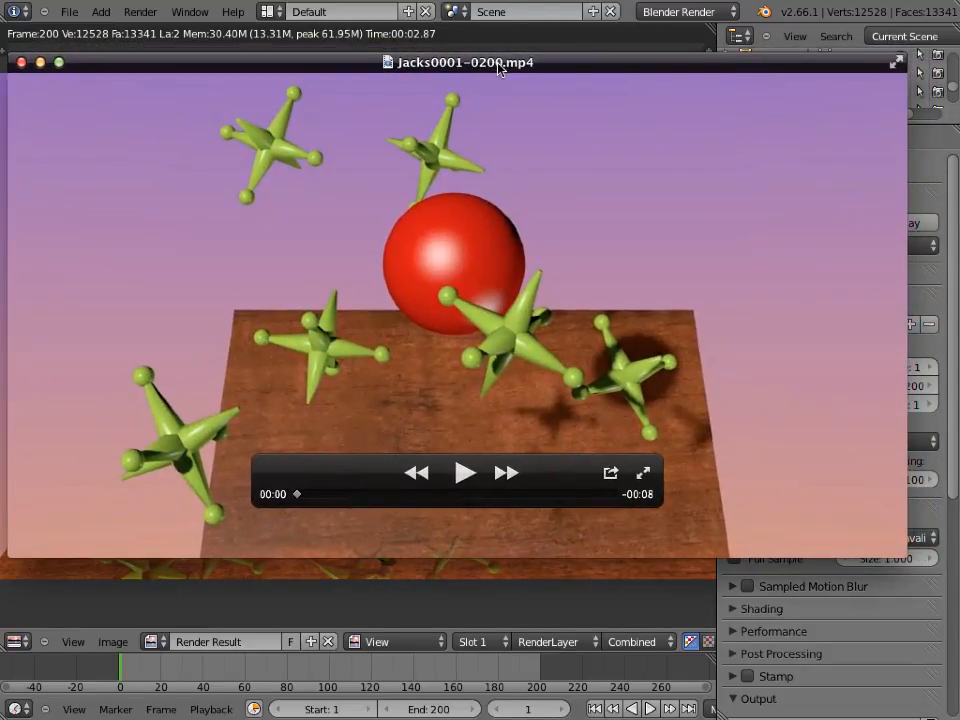
click(464, 476)
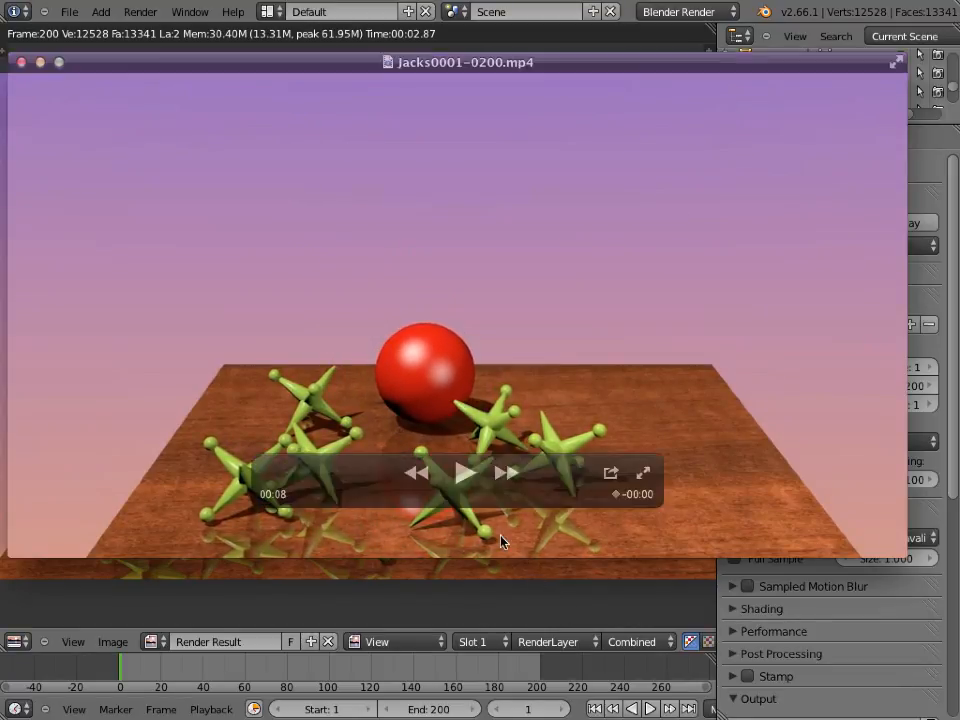
click(462, 472)
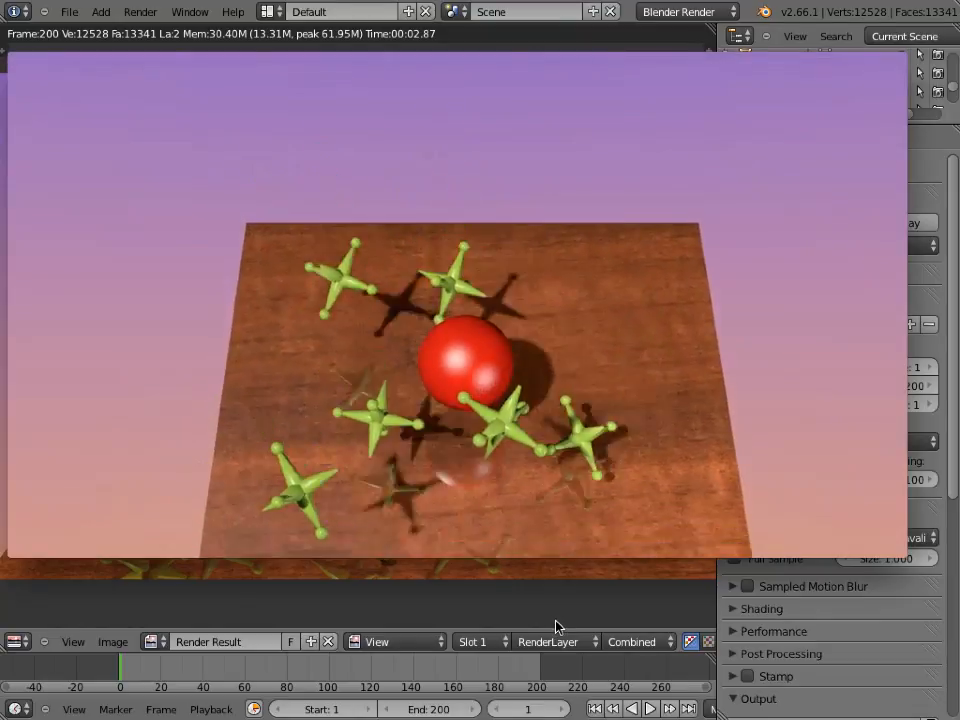